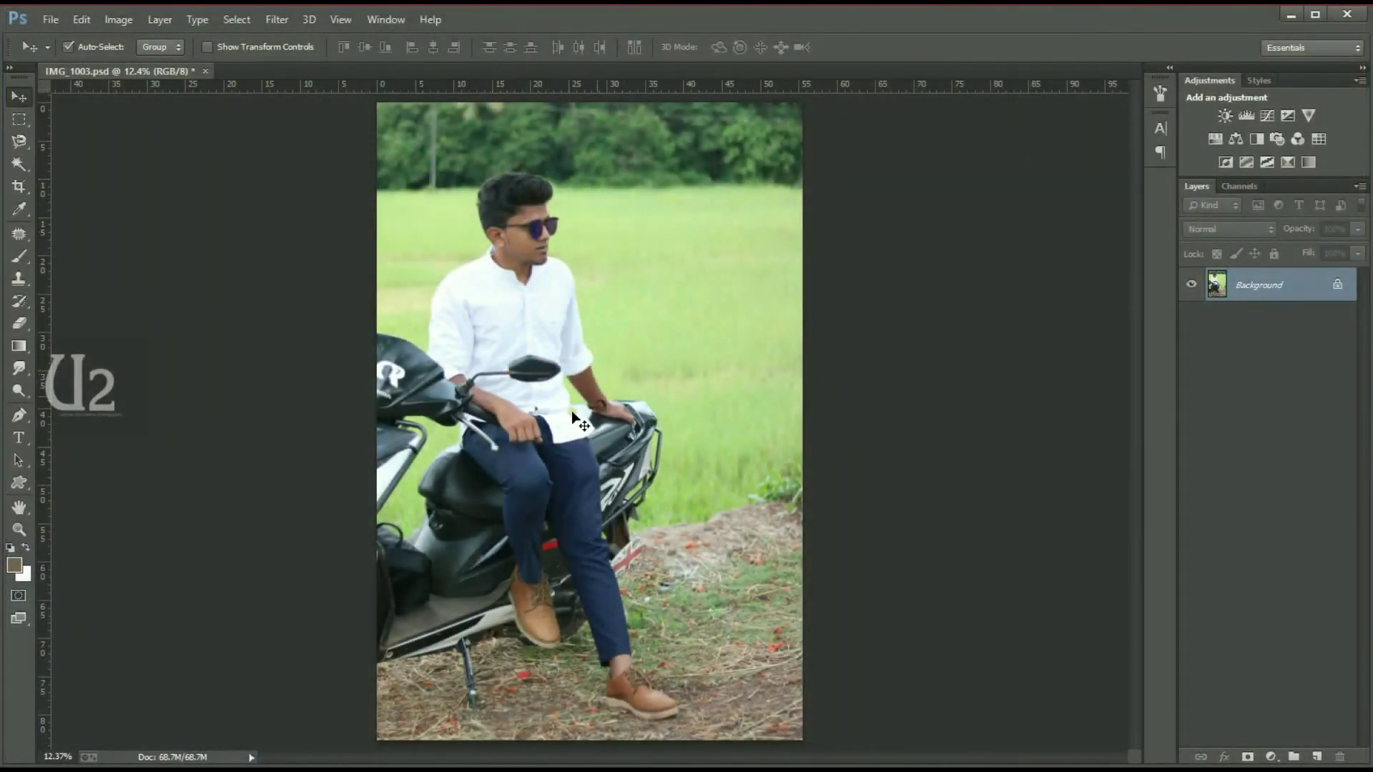
Step: In Camera Raw Calibration, set the blue primary to hue -100 and saturation +100
{"action": "left_click", "coordinate": [277, 19]}
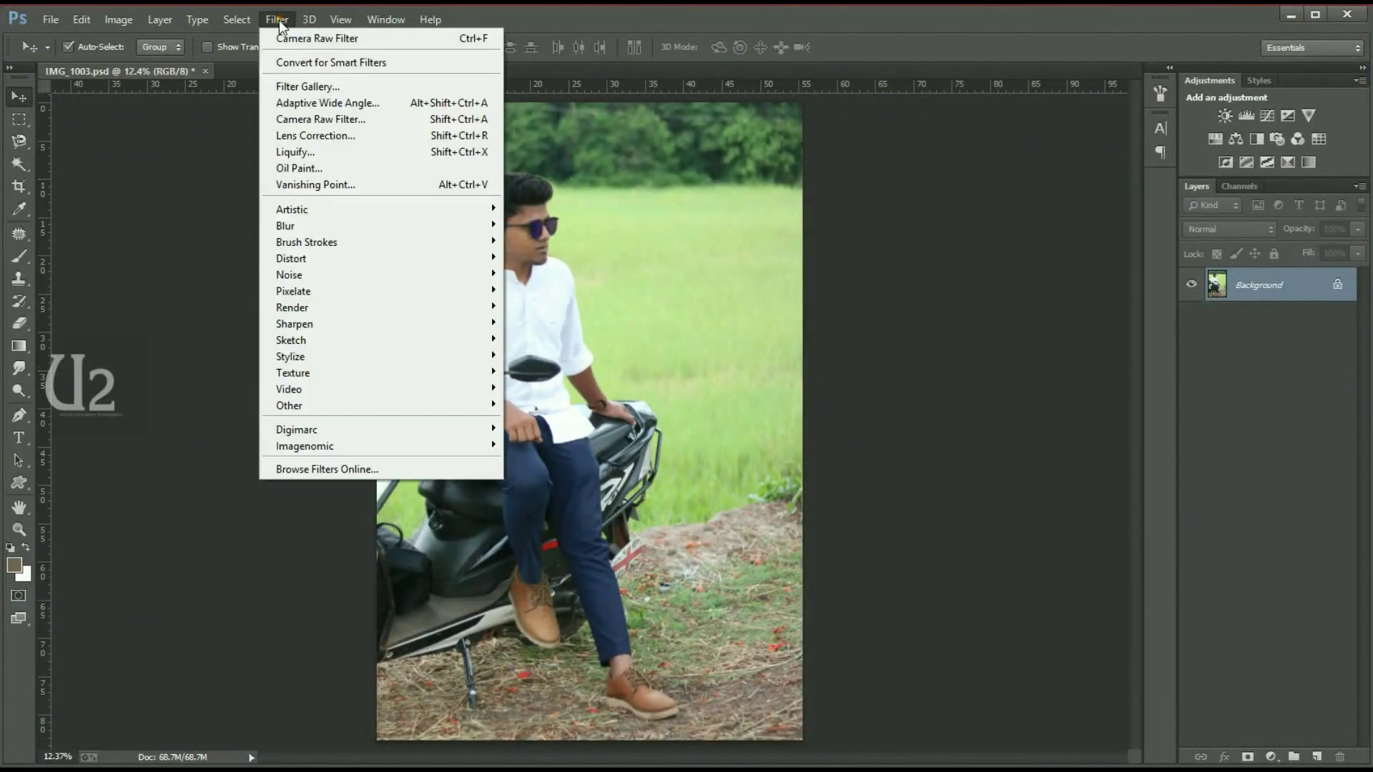
{"action": "left_click", "coordinate": [299, 118]}
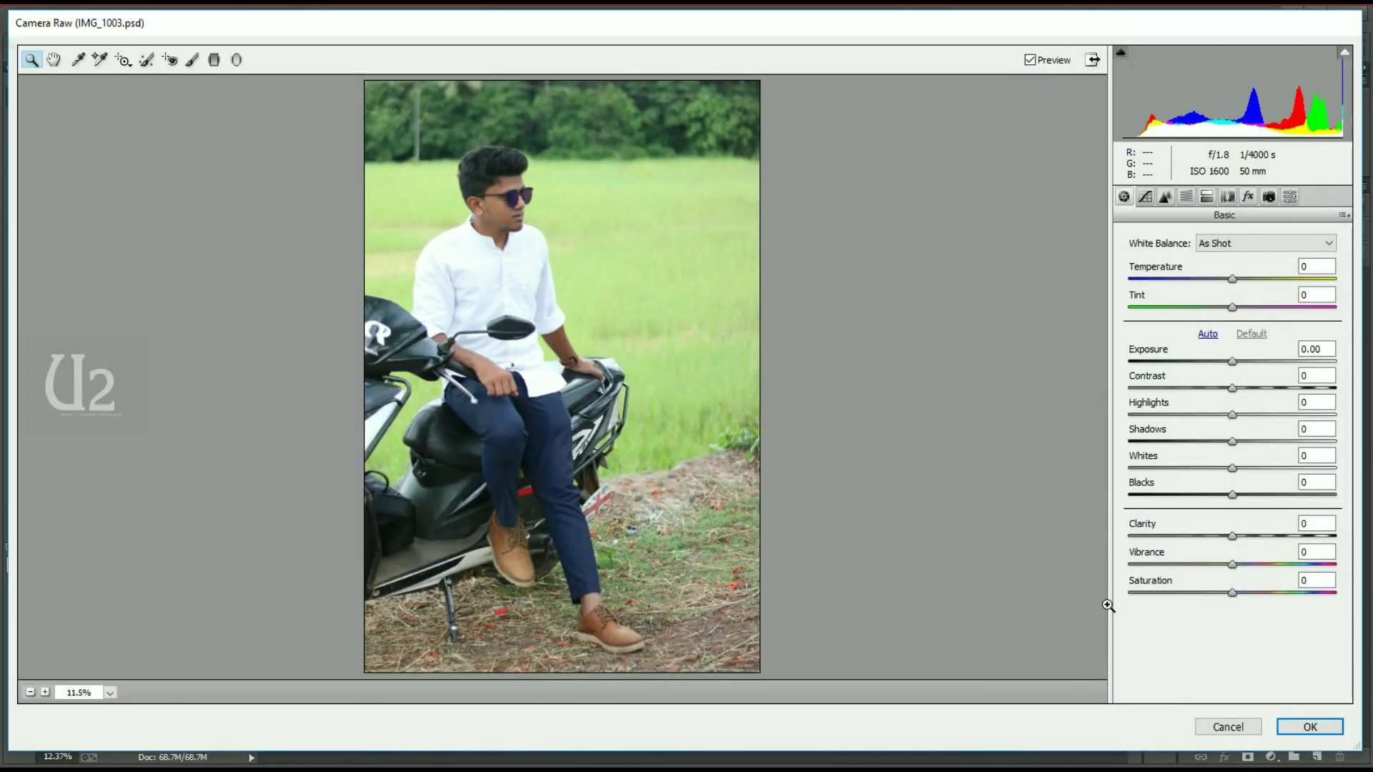
{"action": "left_click", "coordinate": [1269, 197]}
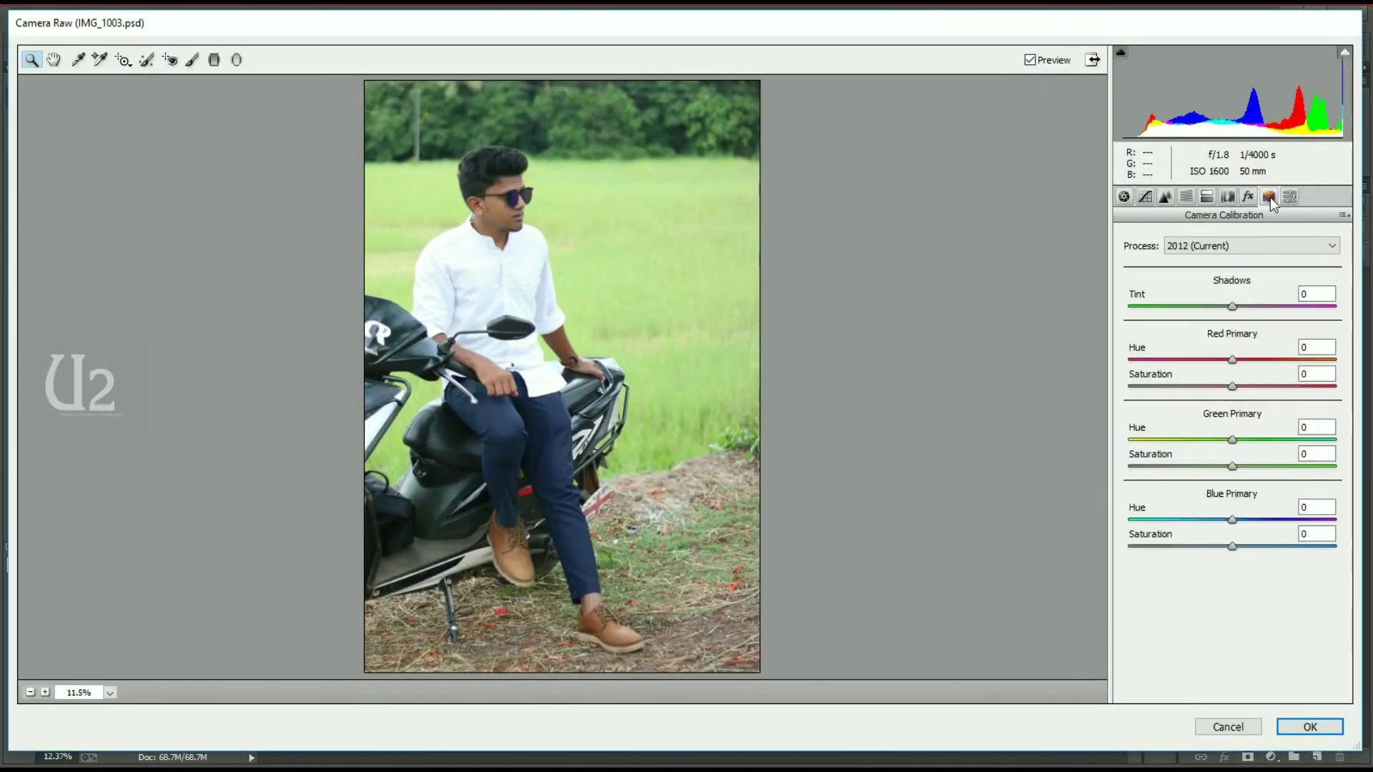
{"action": "left_click_drag", "start_coordinate": [1231, 547], "coordinate": [1331, 571]}
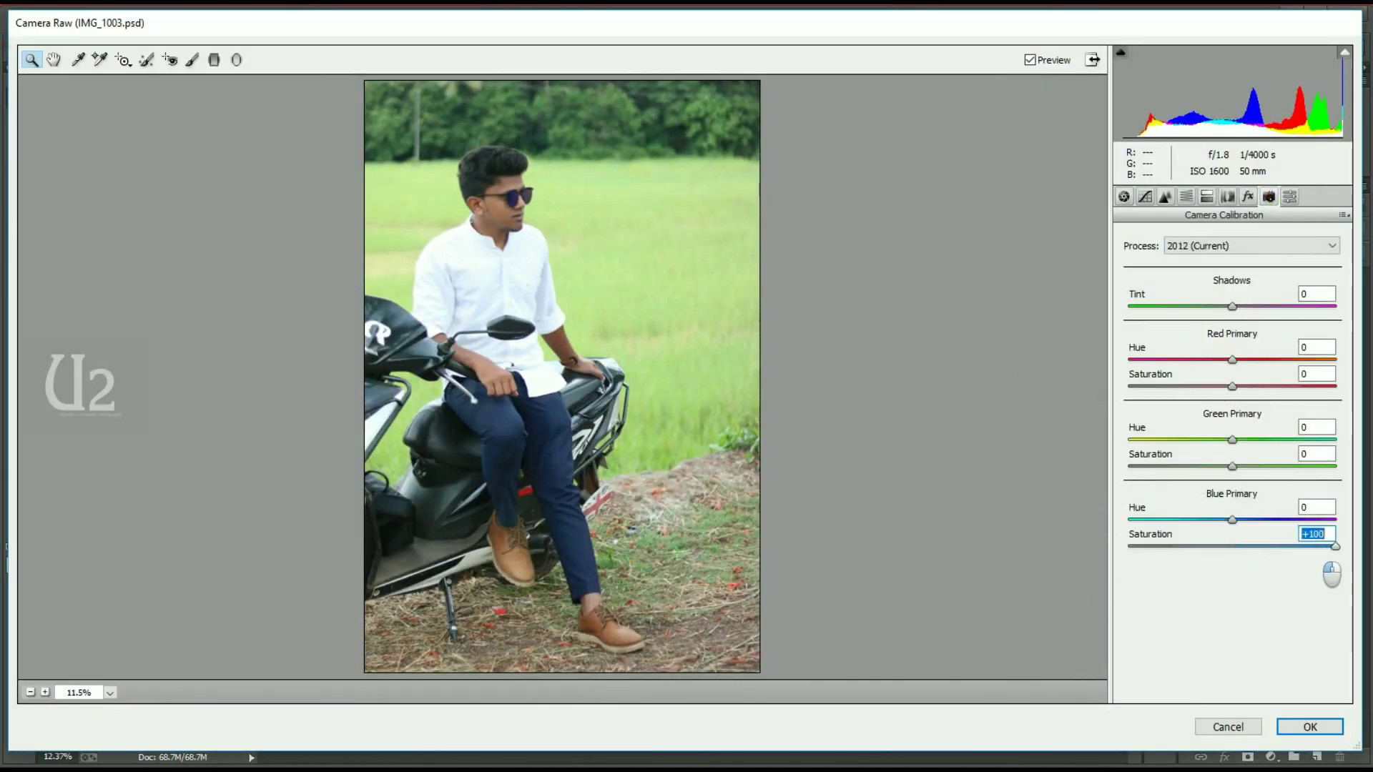
{"action": "left_click_drag", "start_coordinate": [1241, 521], "coordinate": [1125, 526]}
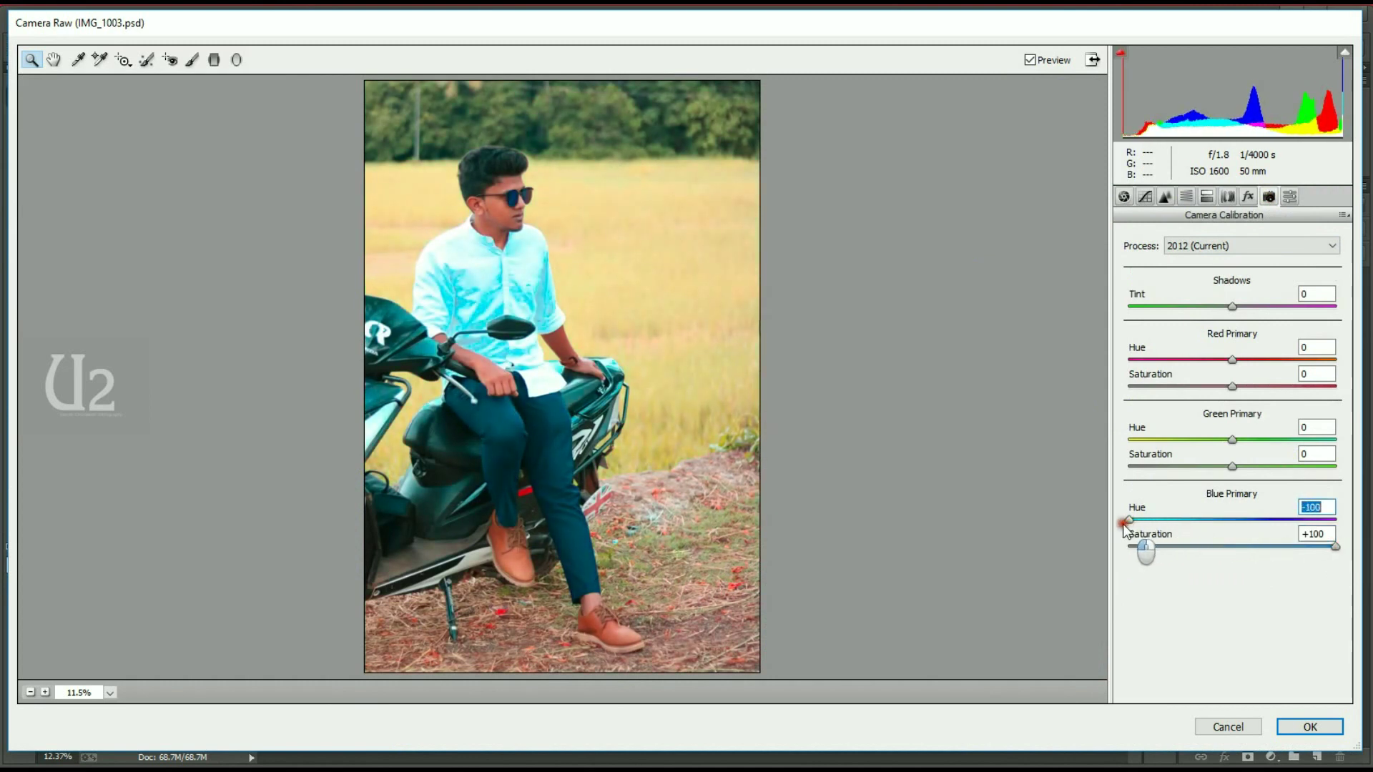
Step: Set the green primary to hue +100, saturation -100, and red to hue +100 with lower saturation
{"action": "left_click_drag", "start_coordinate": [1233, 440], "coordinate": [1337, 438]}
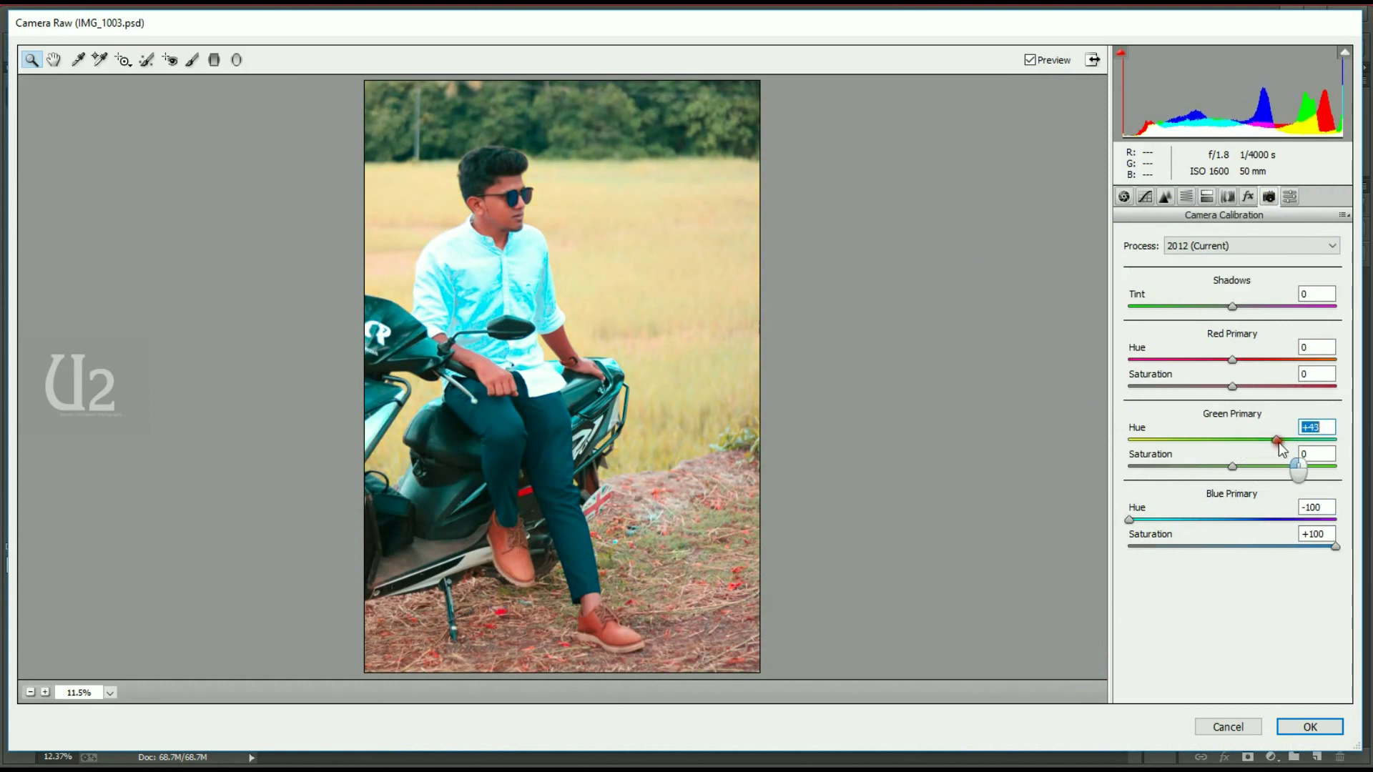
{"action": "left_click_drag", "start_coordinate": [1232, 466], "coordinate": [1119, 469]}
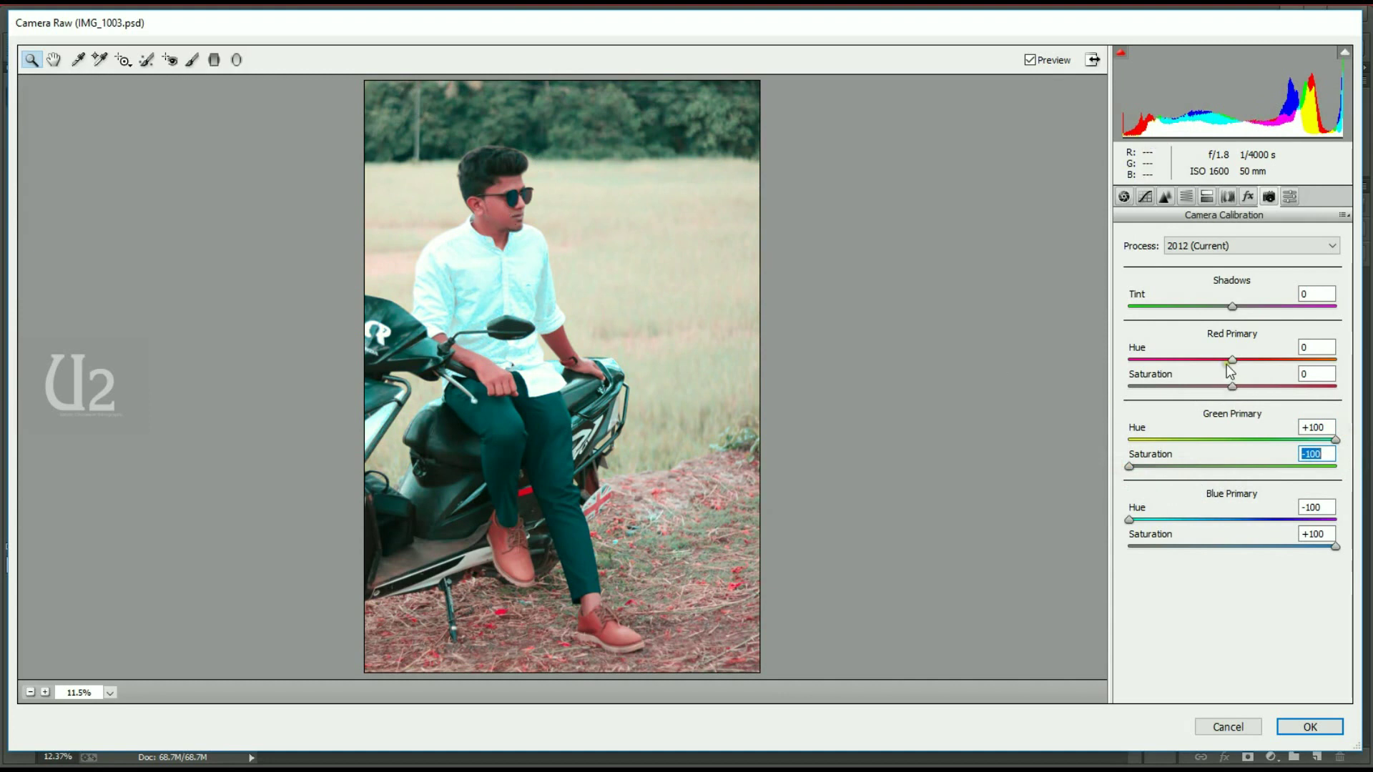
{"action": "left_click_drag", "start_coordinate": [1233, 361], "coordinate": [1358, 361]}
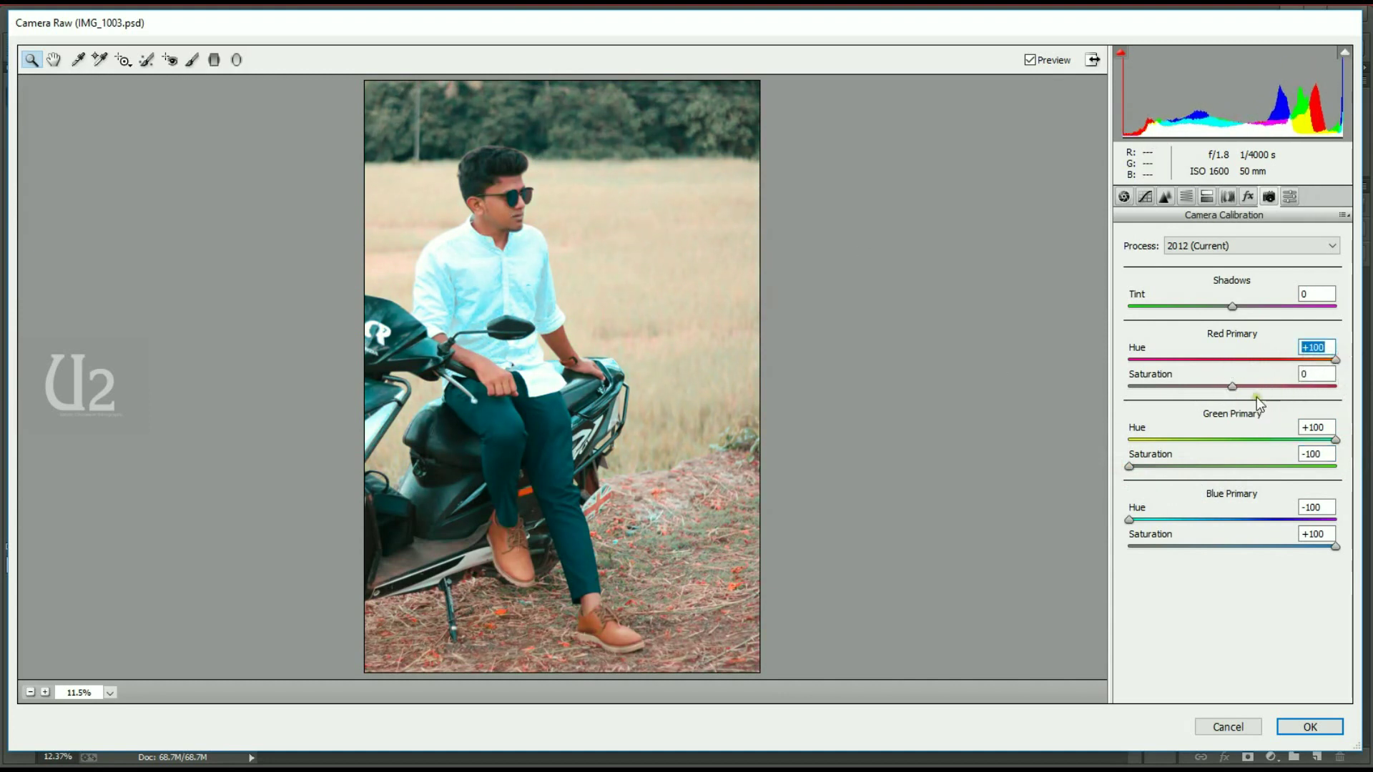
{"action": "left_click_drag", "start_coordinate": [1232, 386], "coordinate": [1212, 390]}
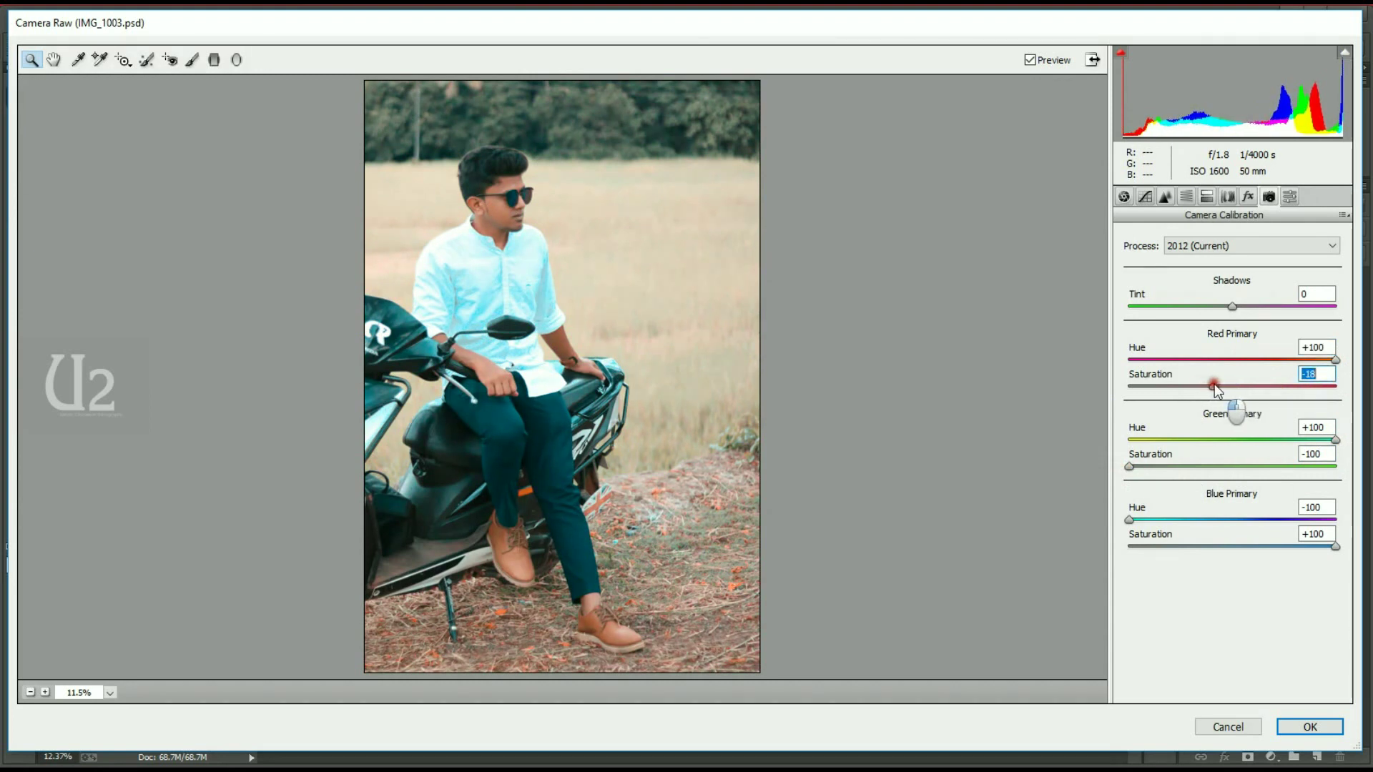
{"action": "left_click", "coordinate": [1124, 197]}
Step: Set Temperature +3, Shadows +53 and Blacks -60, and lower Highlights
{"action": "left_click", "coordinate": [1323, 266]}
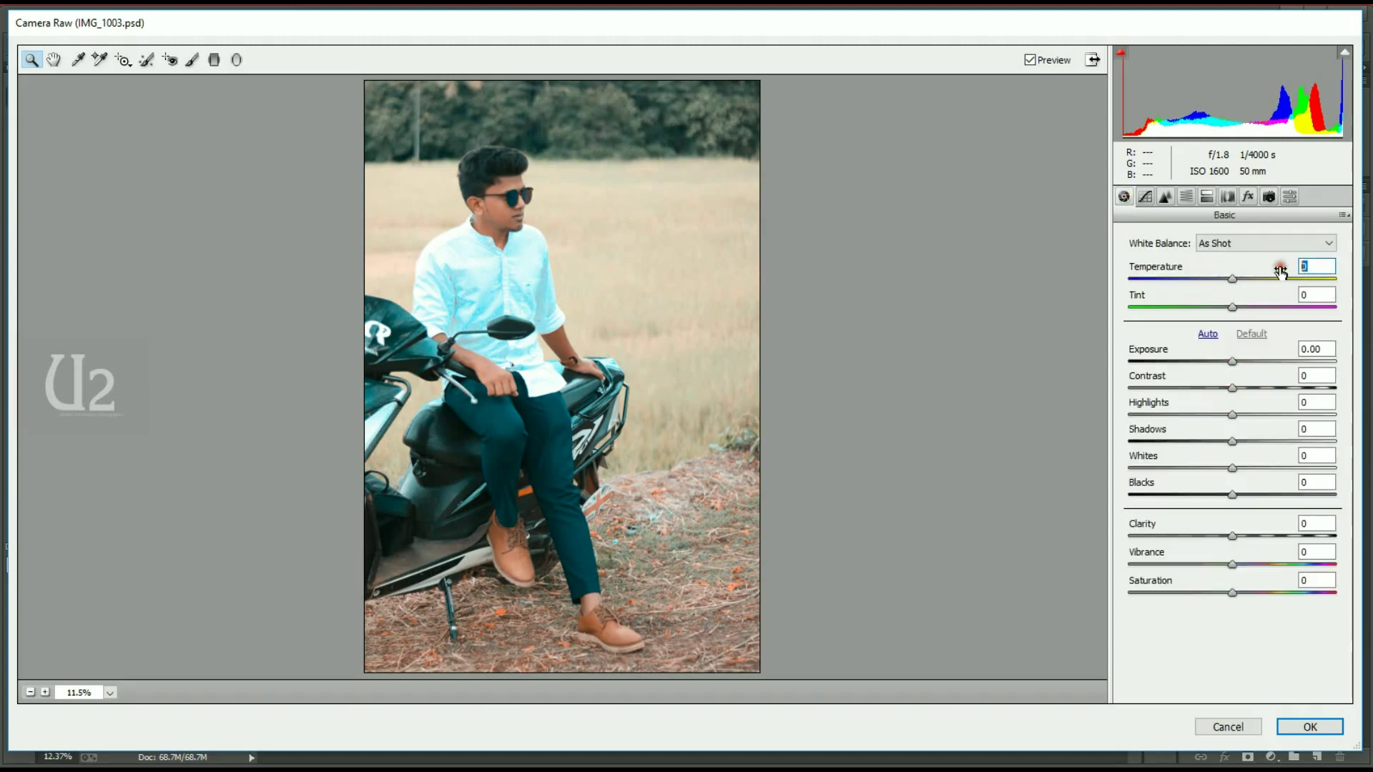
{"action": "left_click_drag", "start_coordinate": [1233, 281], "coordinate": [1237, 278]}
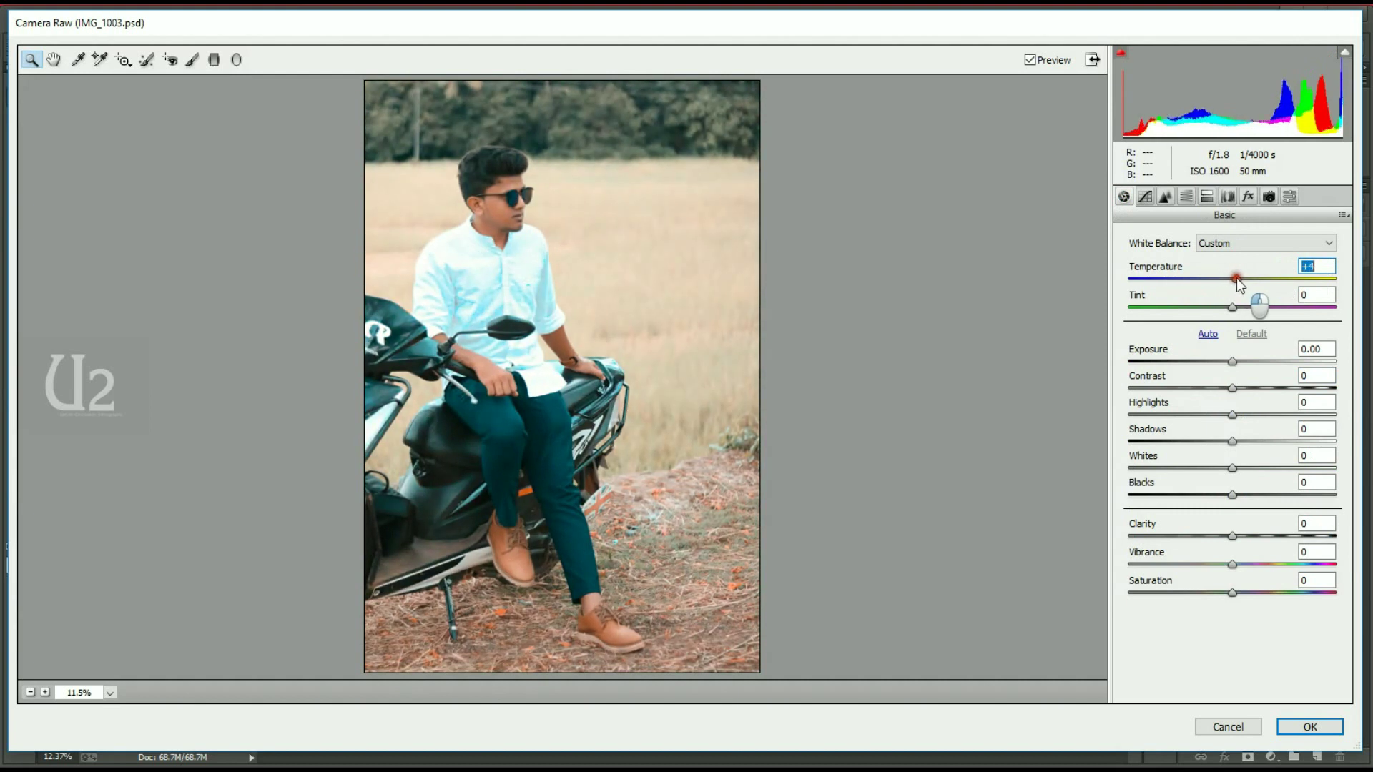
{"action": "left_click_drag", "start_coordinate": [1238, 281], "coordinate": [1235, 280]}
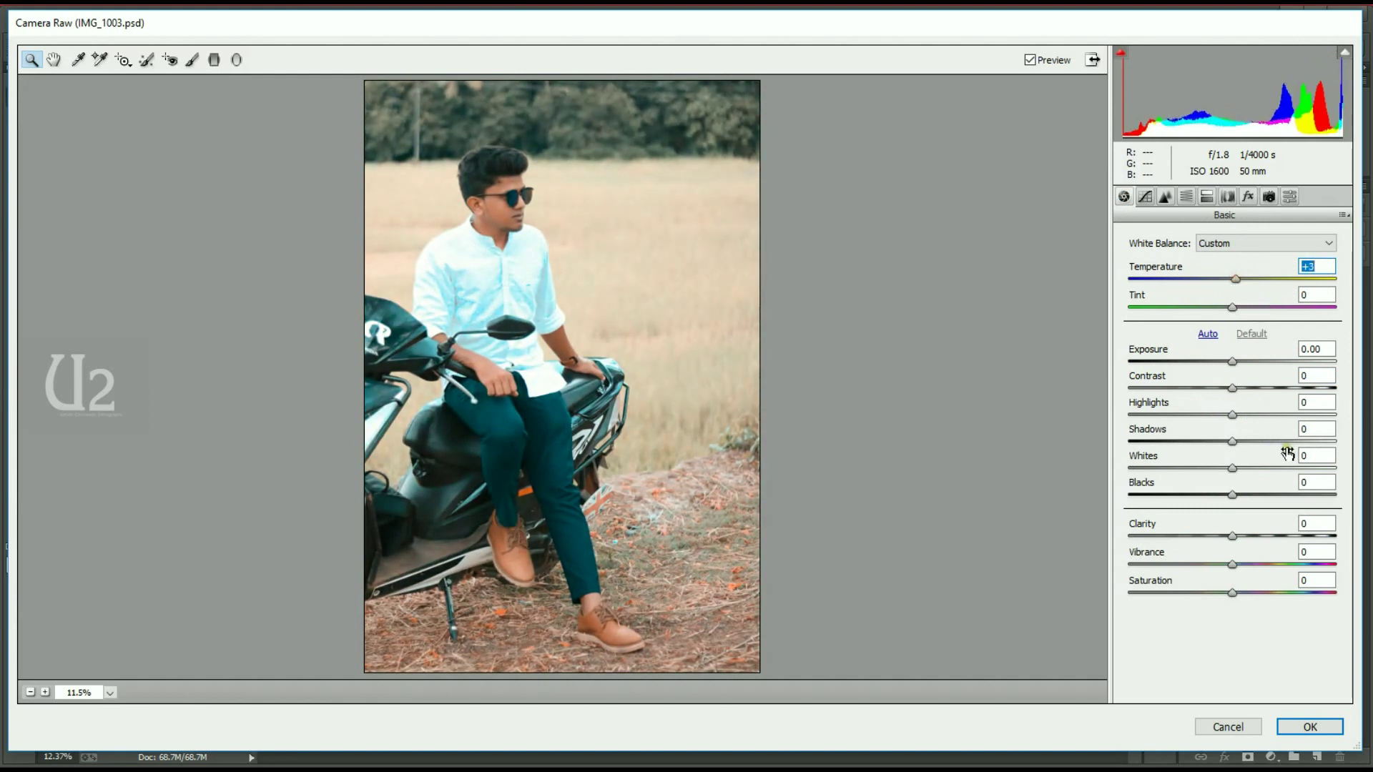
{"action": "left_click", "coordinate": [1287, 441]}
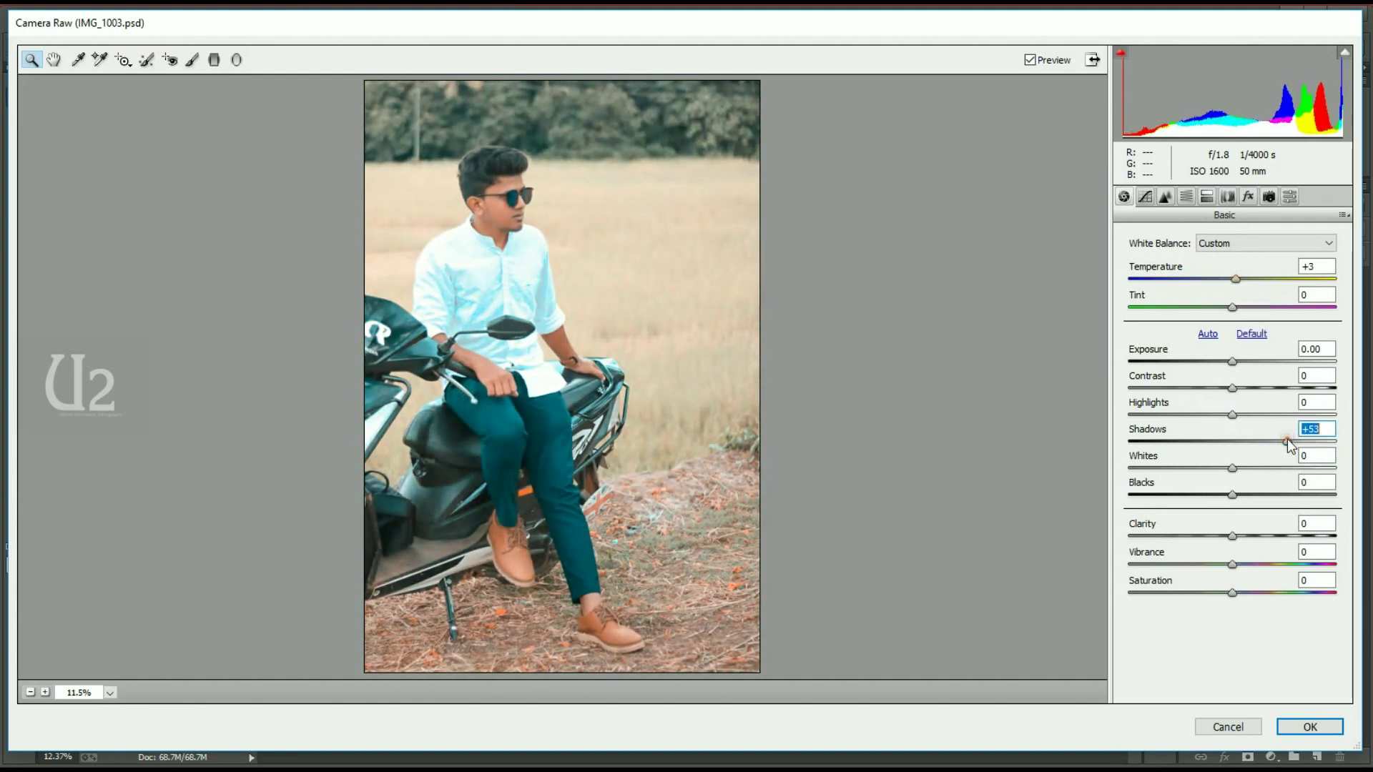
{"action": "left_click_drag", "start_coordinate": [1180, 494], "coordinate": [1170, 494]}
{"action": "left_click_drag", "start_coordinate": [1210, 414], "coordinate": [1193, 416]}
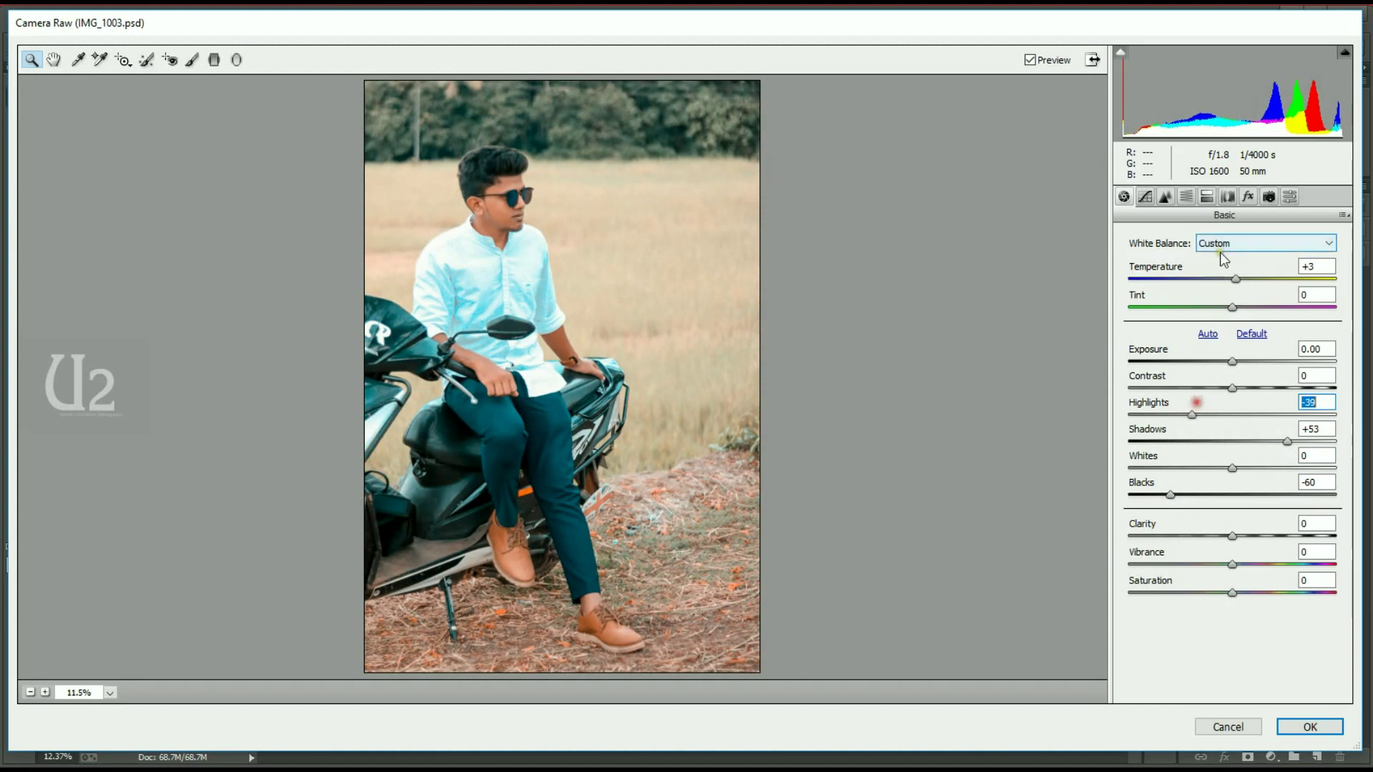
Step: Add a dark vignette with Midpoint 0, Roundness +51 and Feather 100
{"action": "left_click", "coordinate": [1249, 197]}
{"action": "left_click", "coordinate": [1224, 419]}
{"action": "mouse_move", "coordinate": [1224, 418]}
{"action": "left_mouse_down"}
{"action": "mouse_move", "coordinate": [1194, 418]}
{"action": "mouse_move", "coordinate": [1217, 418]}
{"action": "left_mouse_up"}
{"action": "left_click_drag", "start_coordinate": [1239, 500], "coordinate": [1340, 495]}
{"action": "left_click", "coordinate": [1285, 475]}
{"action": "left_click_drag", "start_coordinate": [1235, 449], "coordinate": [1121, 449]}
{"action": "left_click_drag", "start_coordinate": [1219, 419], "coordinate": [1214, 419]}
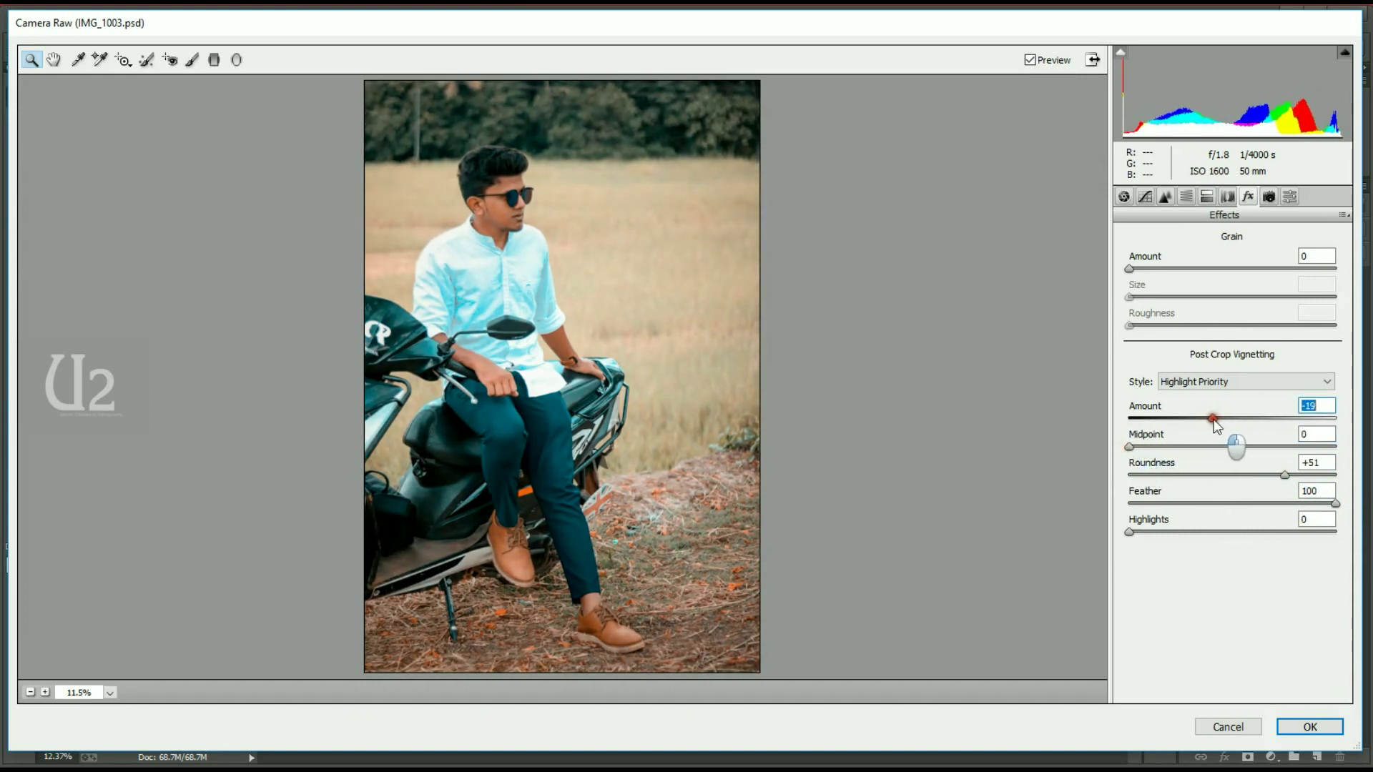
{"action": "left_click", "coordinate": [1186, 198]}
Step: Raise orange luminance to +12, and lower Highlights to -50 and Exposure to -0.25
{"action": "left_click", "coordinate": [1227, 263]}
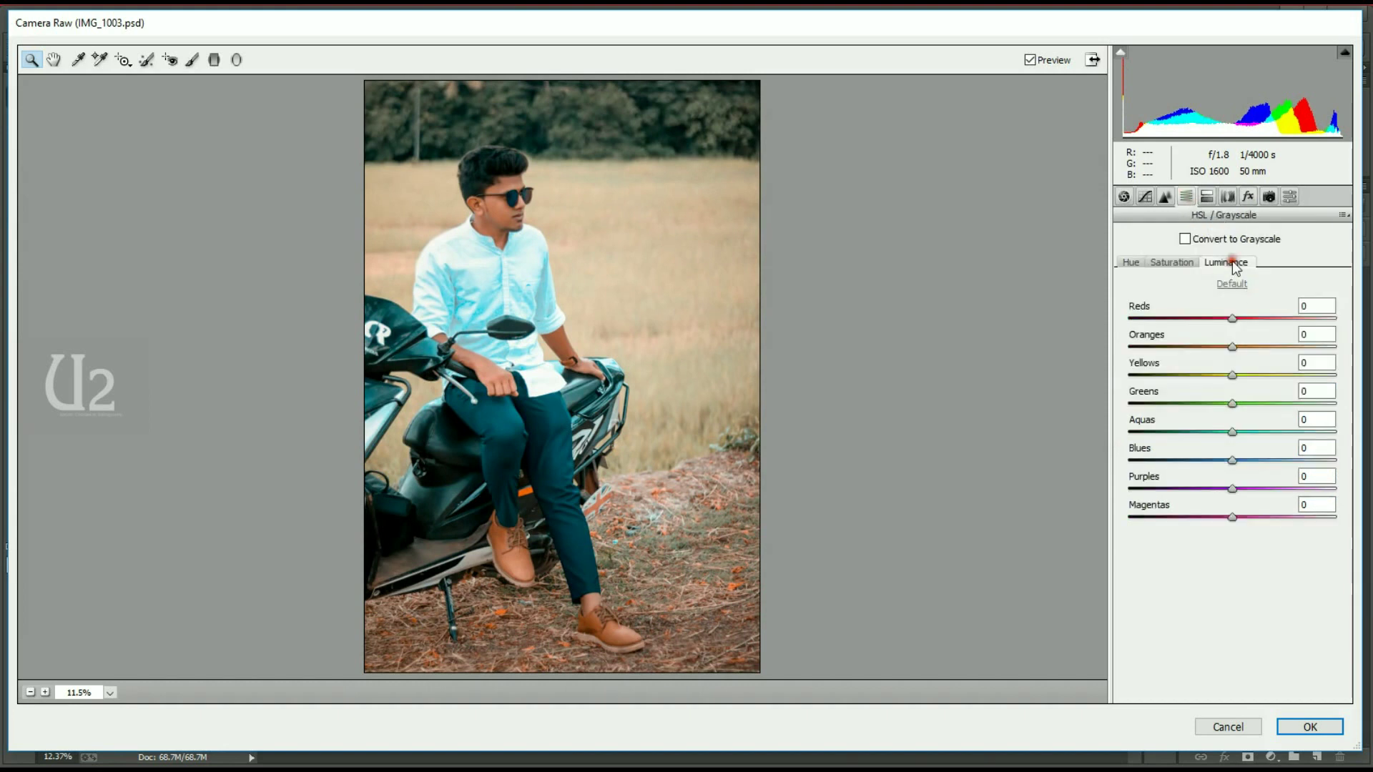
{"action": "left_click", "coordinate": [1247, 345]}
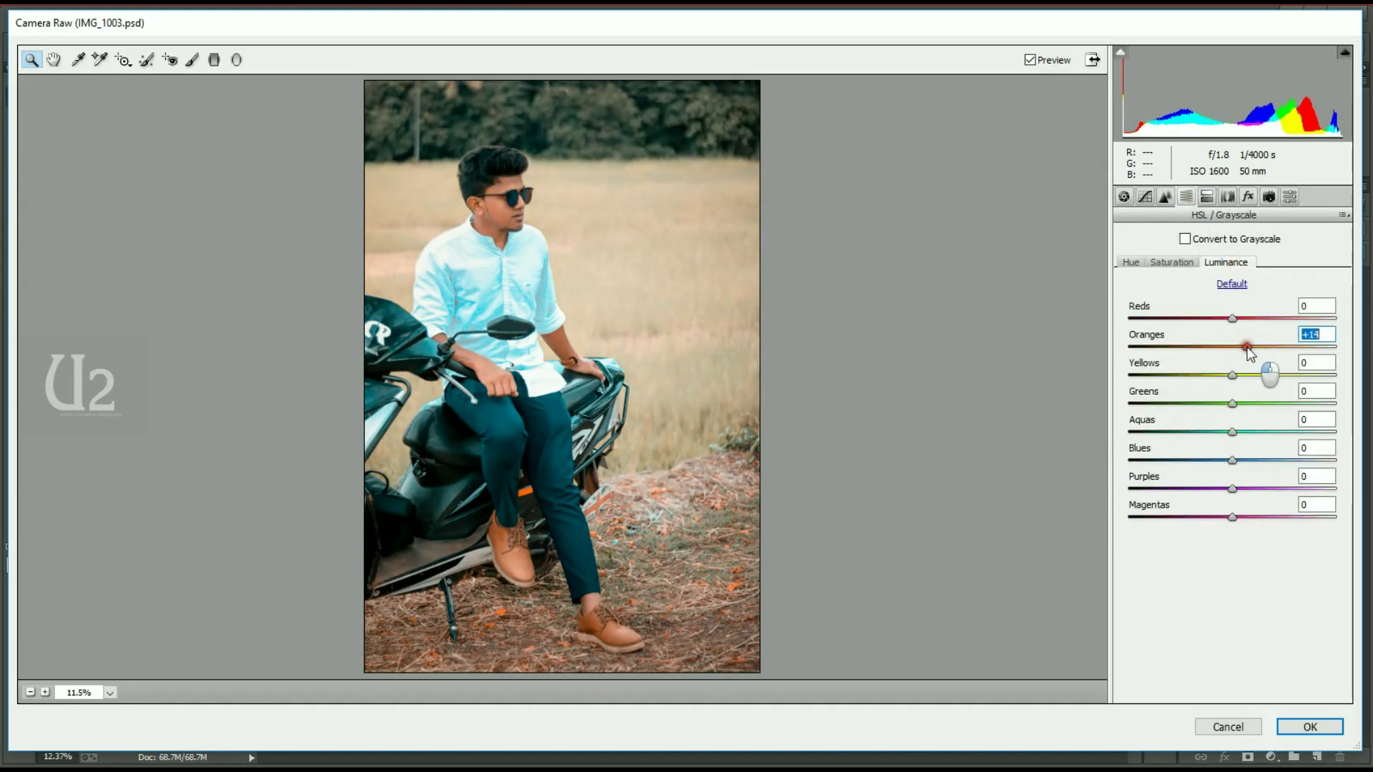
{"action": "left_click_drag", "start_coordinate": [1246, 348], "coordinate": [1242, 348]}
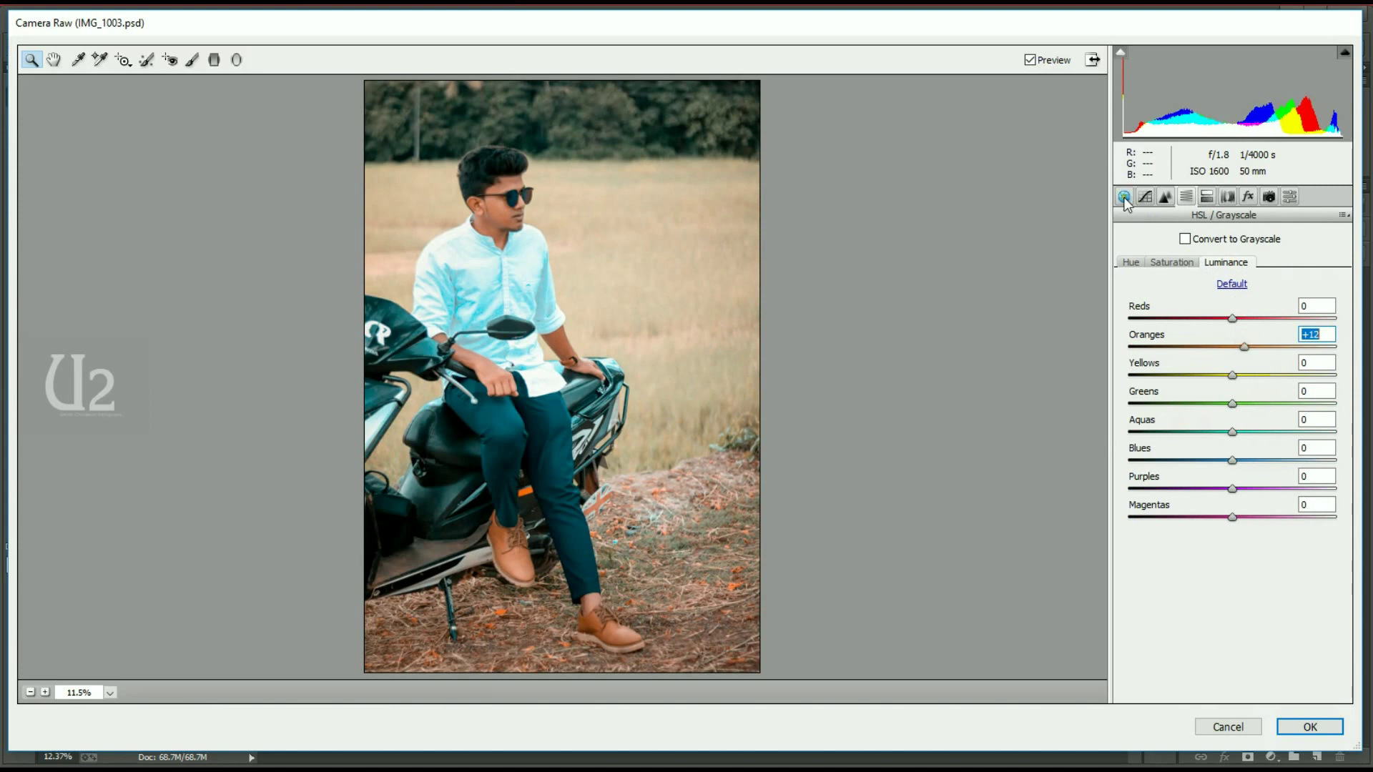
{"action": "left_click", "coordinate": [1124, 197]}
{"action": "left_click", "coordinate": [1182, 414]}
{"action": "left_click_drag", "start_coordinate": [1183, 419], "coordinate": [1179, 417]}
{"action": "left_click", "coordinate": [1227, 361]}
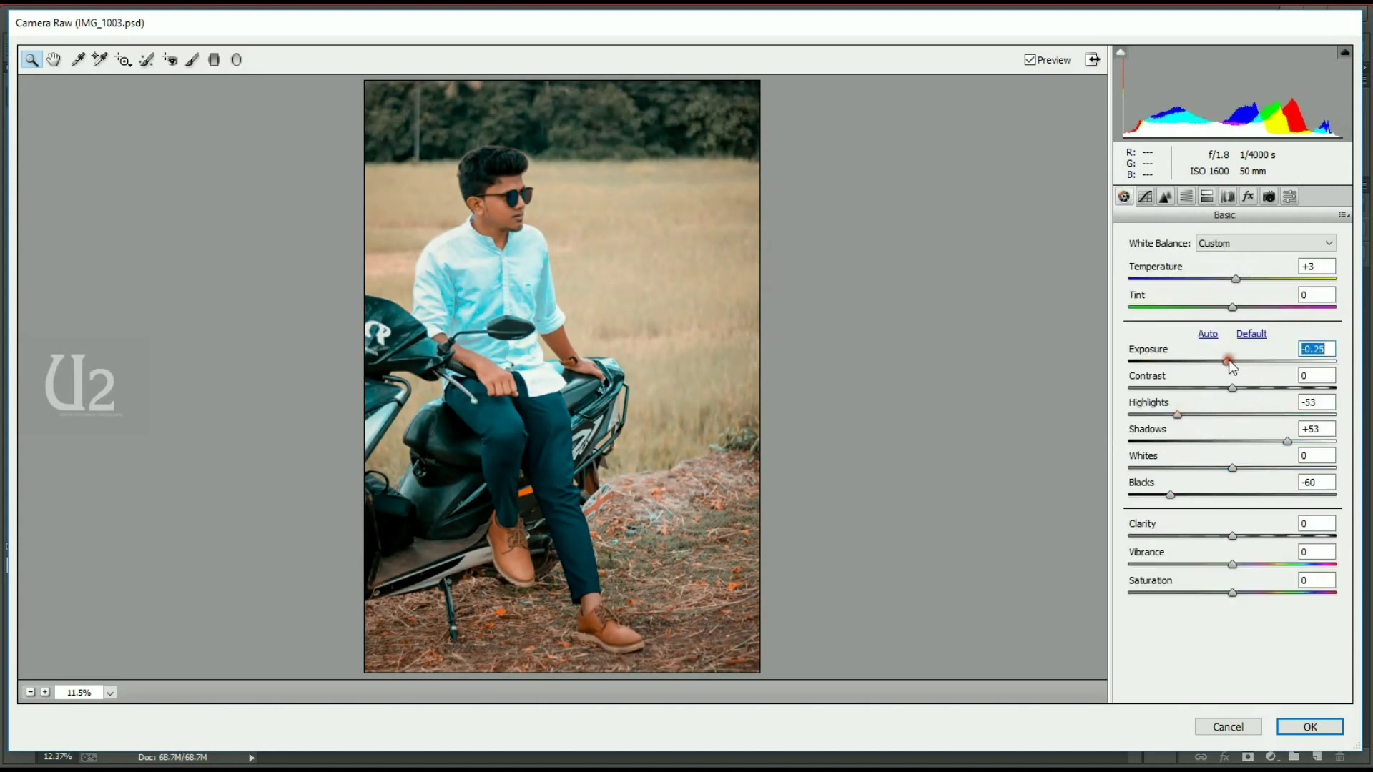
Step: Boost orange luminance to +24, and set the Greens hue to -100 and the Blues hue to +17
{"action": "left_click", "coordinate": [1186, 197]}
{"action": "left_click_drag", "start_coordinate": [1255, 350], "coordinate": [1239, 319]}
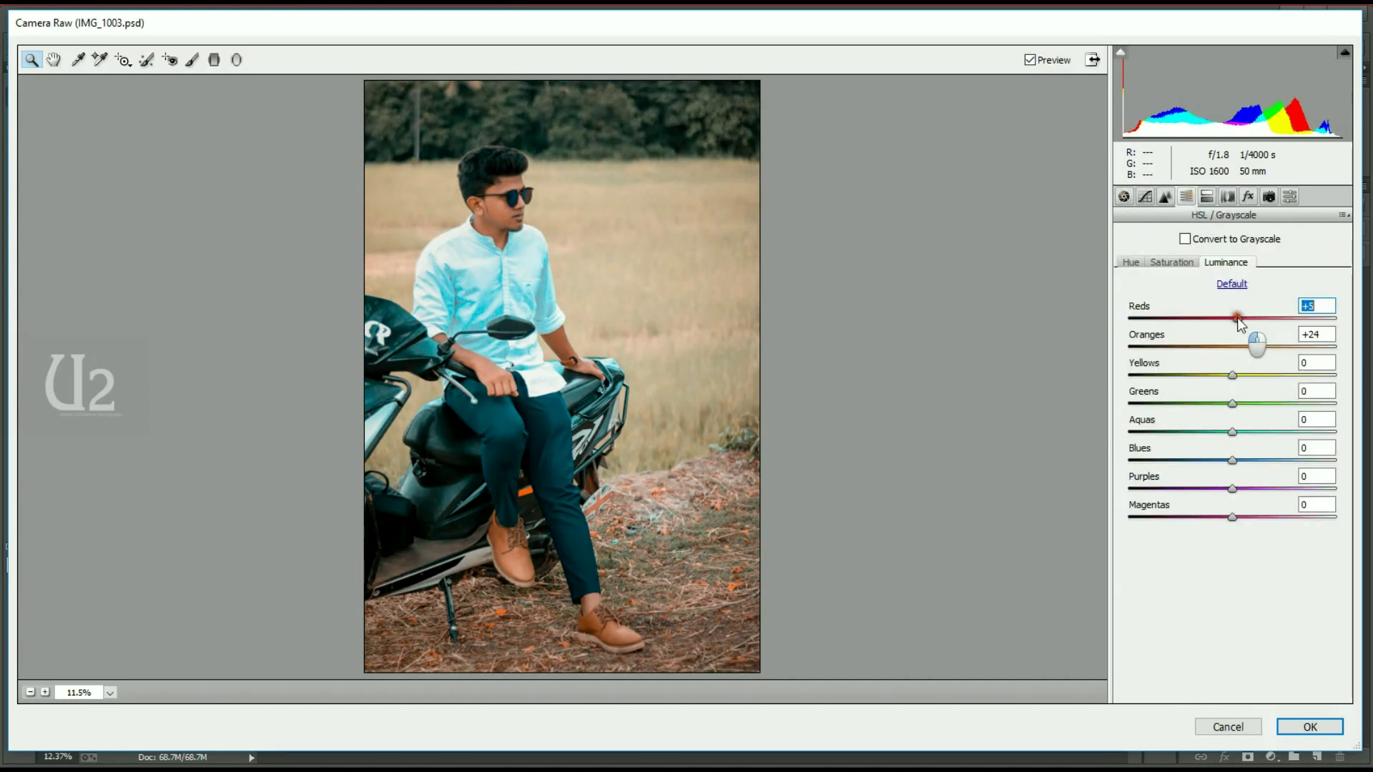
{"action": "left_click", "coordinate": [1132, 263]}
{"action": "left_click_drag", "start_coordinate": [1241, 399], "coordinate": [1130, 429]}
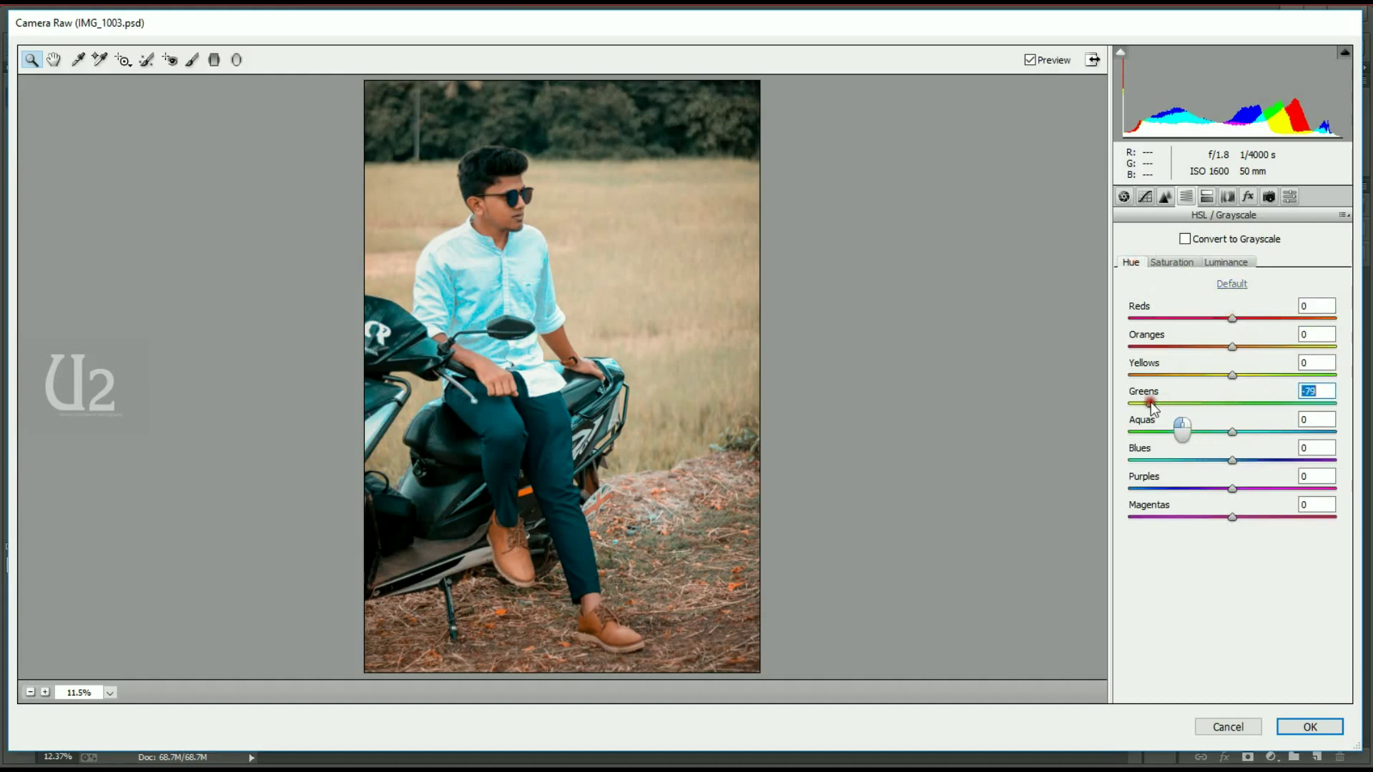
{"action": "left_click", "coordinate": [1250, 461]}
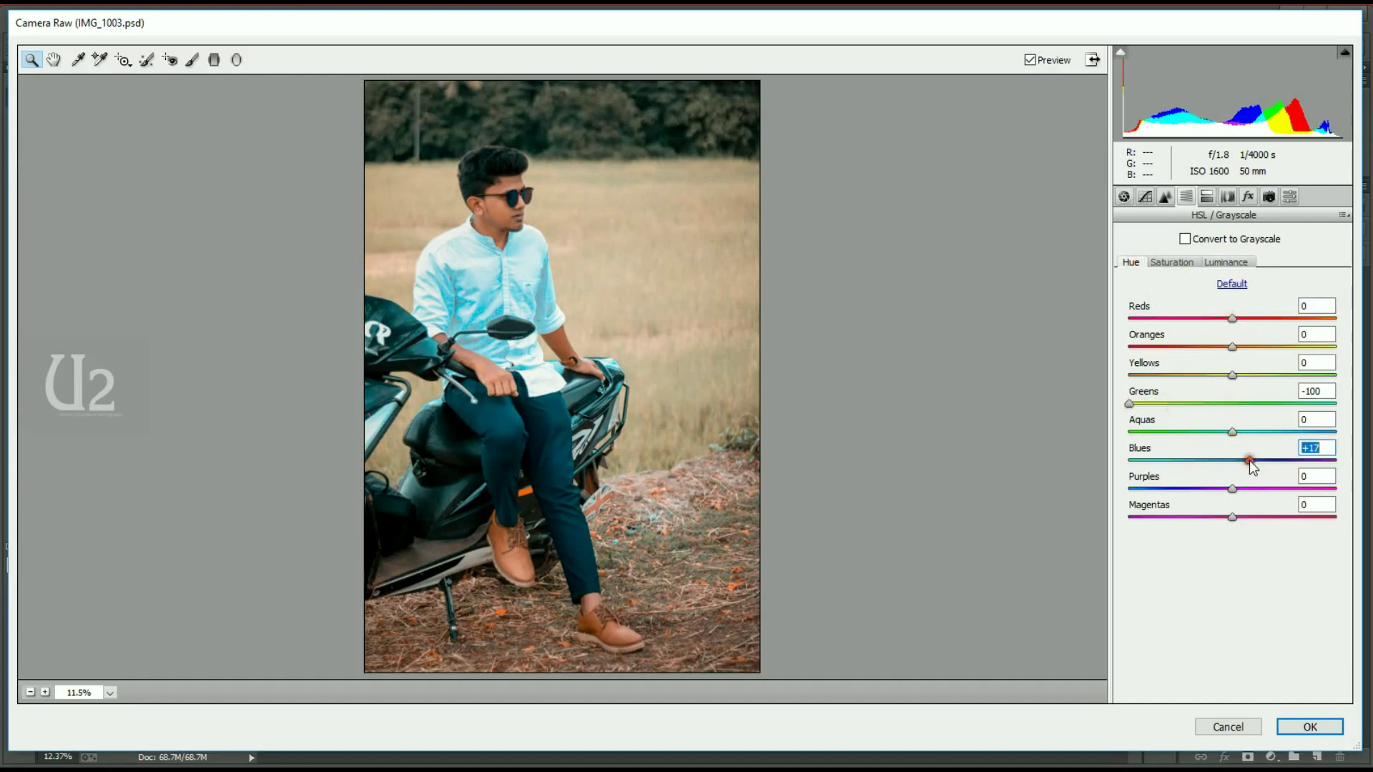
Step: Keep the yellows hue at 0, set the oranges hue to +8, and brighten the reds' luminance
{"action": "mouse_move", "coordinate": [1232, 375]}
{"action": "left_mouse_down"}
{"action": "mouse_move", "coordinate": [1183, 375]}
{"action": "mouse_move", "coordinate": [1239, 372]}
{"action": "left_mouse_up"}
{"action": "double_click", "coordinate": [1239, 373]}
{"action": "left_click_drag", "start_coordinate": [1232, 347], "coordinate": [1242, 348]}
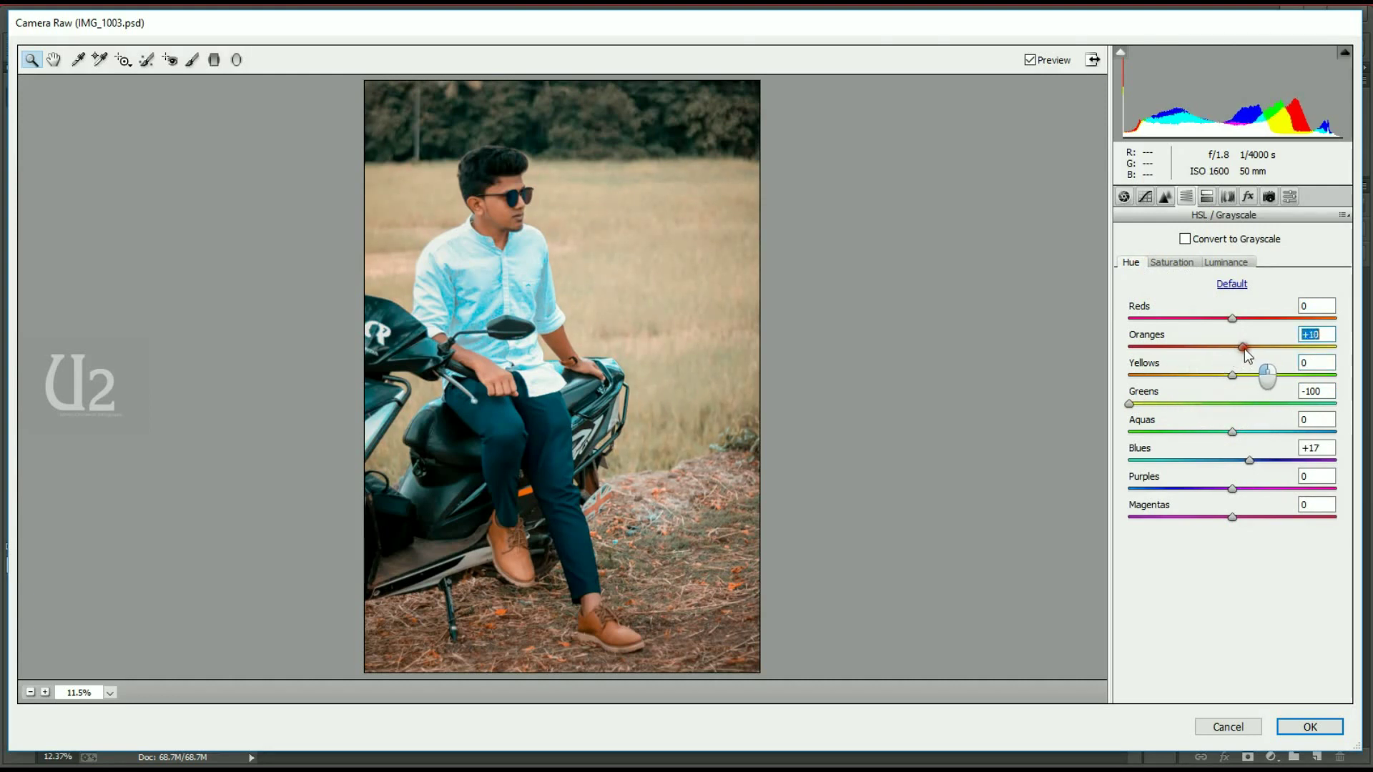
{"action": "left_click", "coordinate": [1226, 261]}
{"action": "left_click_drag", "start_coordinate": [1232, 318], "coordinate": [1242, 317]}
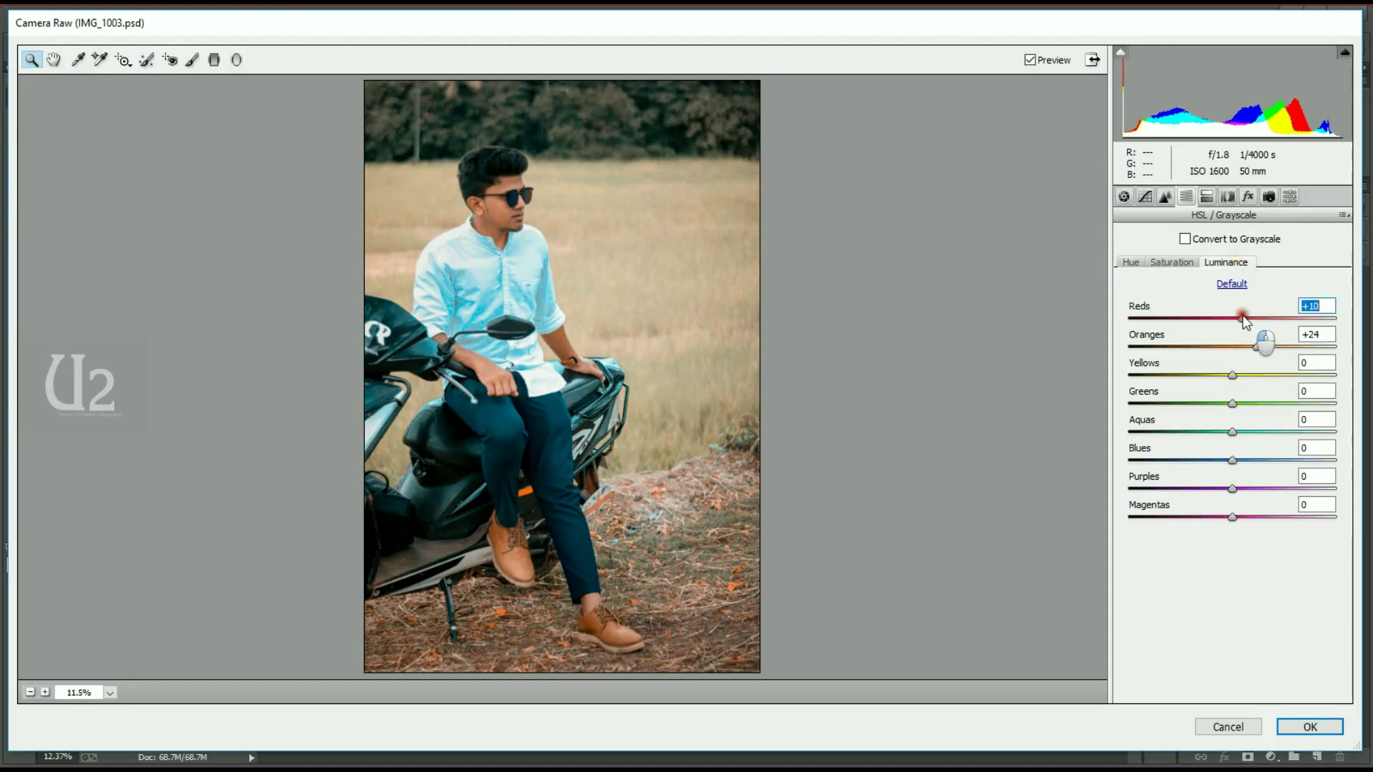
{"action": "left_click", "coordinate": [1208, 198]}
Step: Split-tone the highlights at hue 194, saturation 10, and give the shadows saturation 7
{"action": "left_click", "coordinate": [1242, 264]}
{"action": "left_click_drag", "start_coordinate": [1152, 293], "coordinate": [1149, 303]}
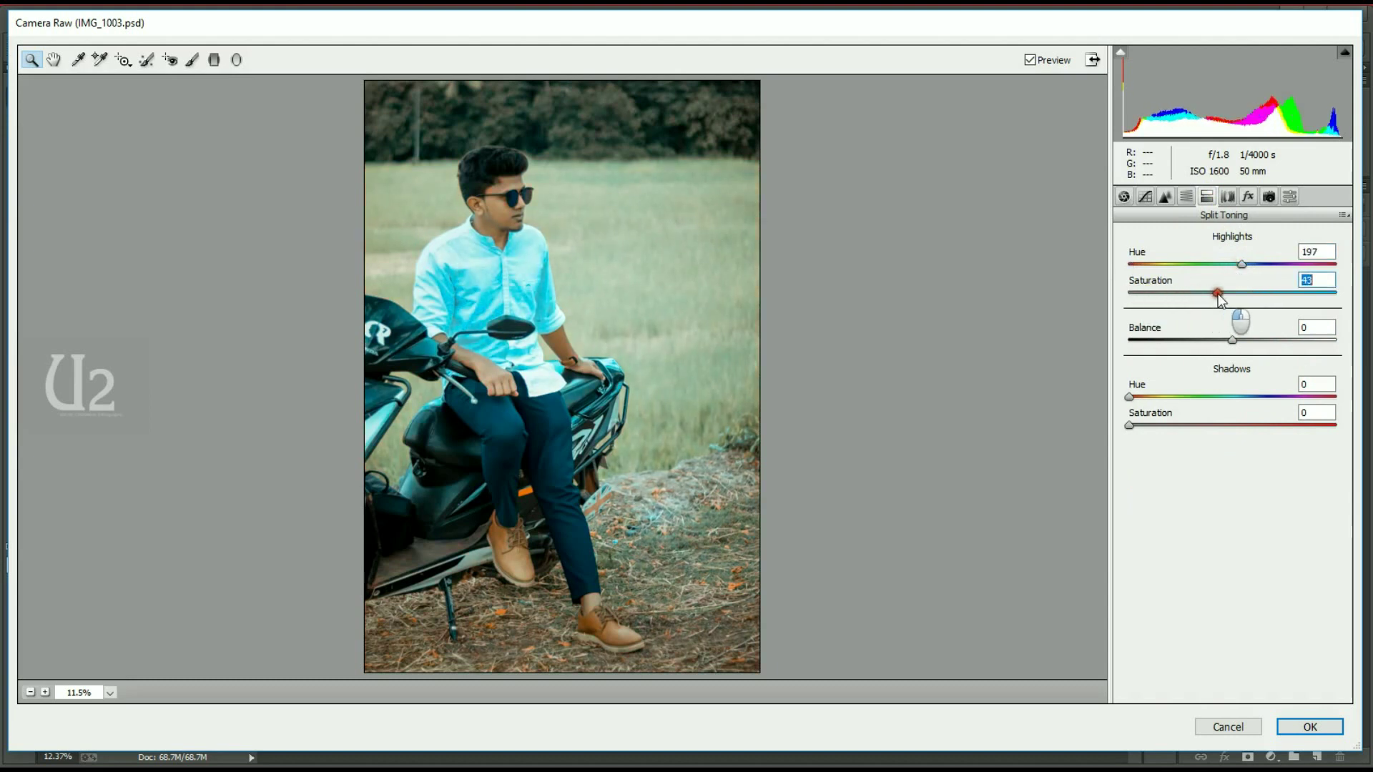
{"action": "left_click", "coordinate": [1244, 265]}
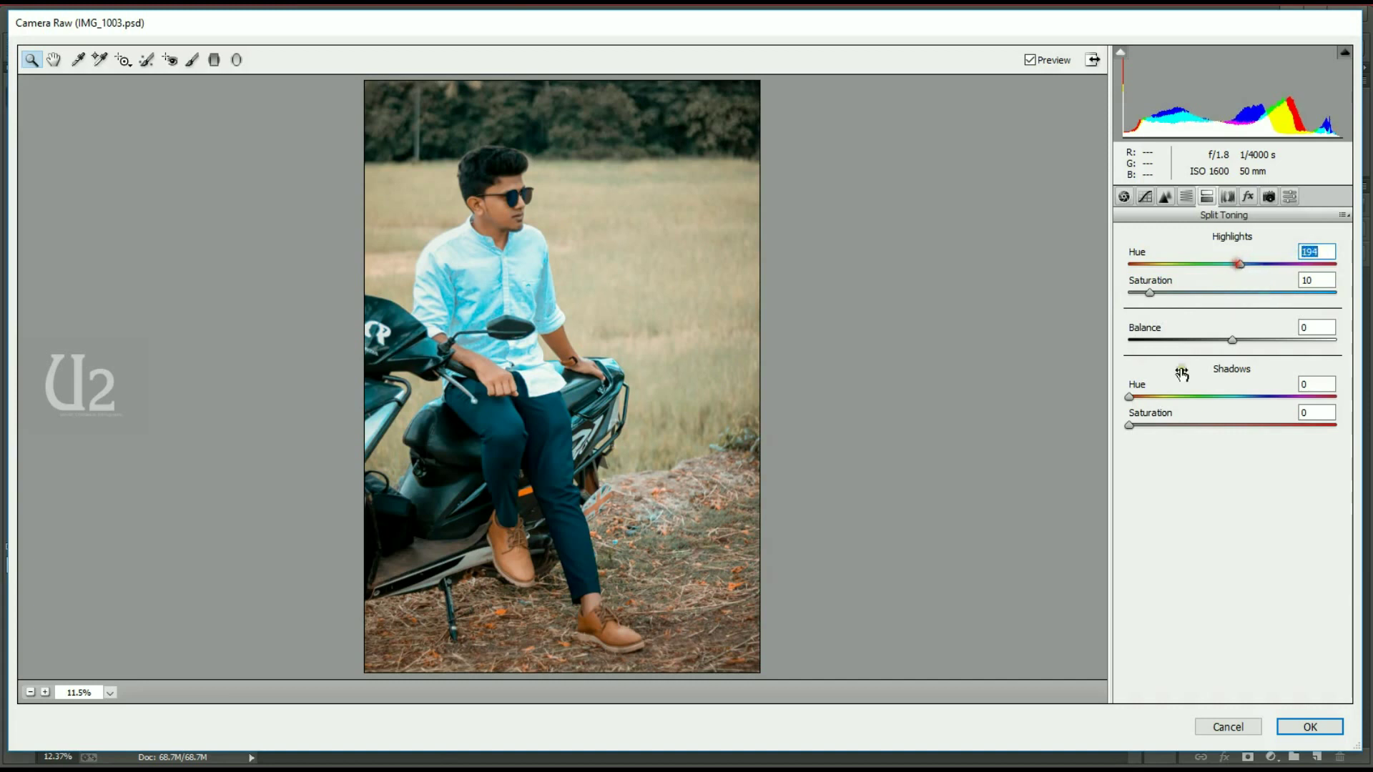
{"action": "left_click", "coordinate": [1133, 397]}
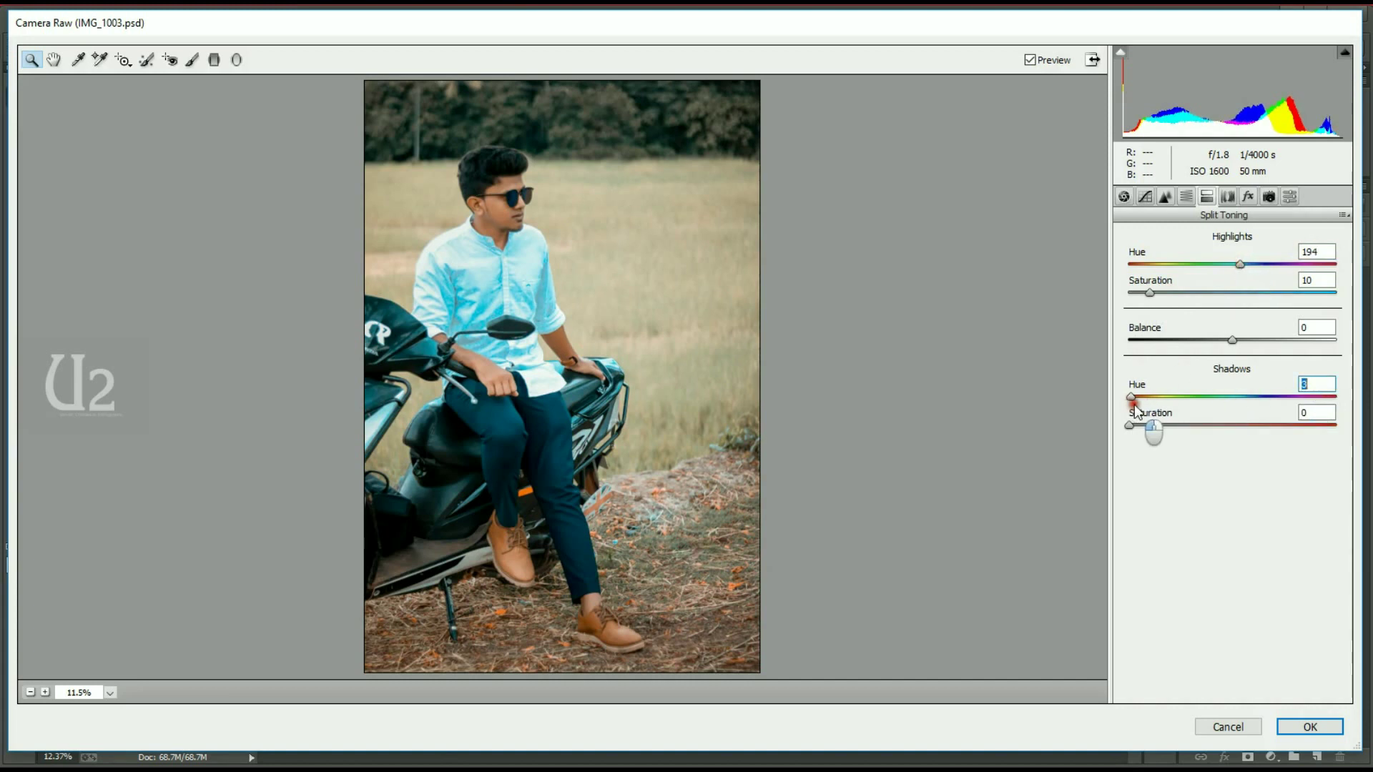
{"action": "left_click_drag", "start_coordinate": [1130, 426], "coordinate": [1149, 426]}
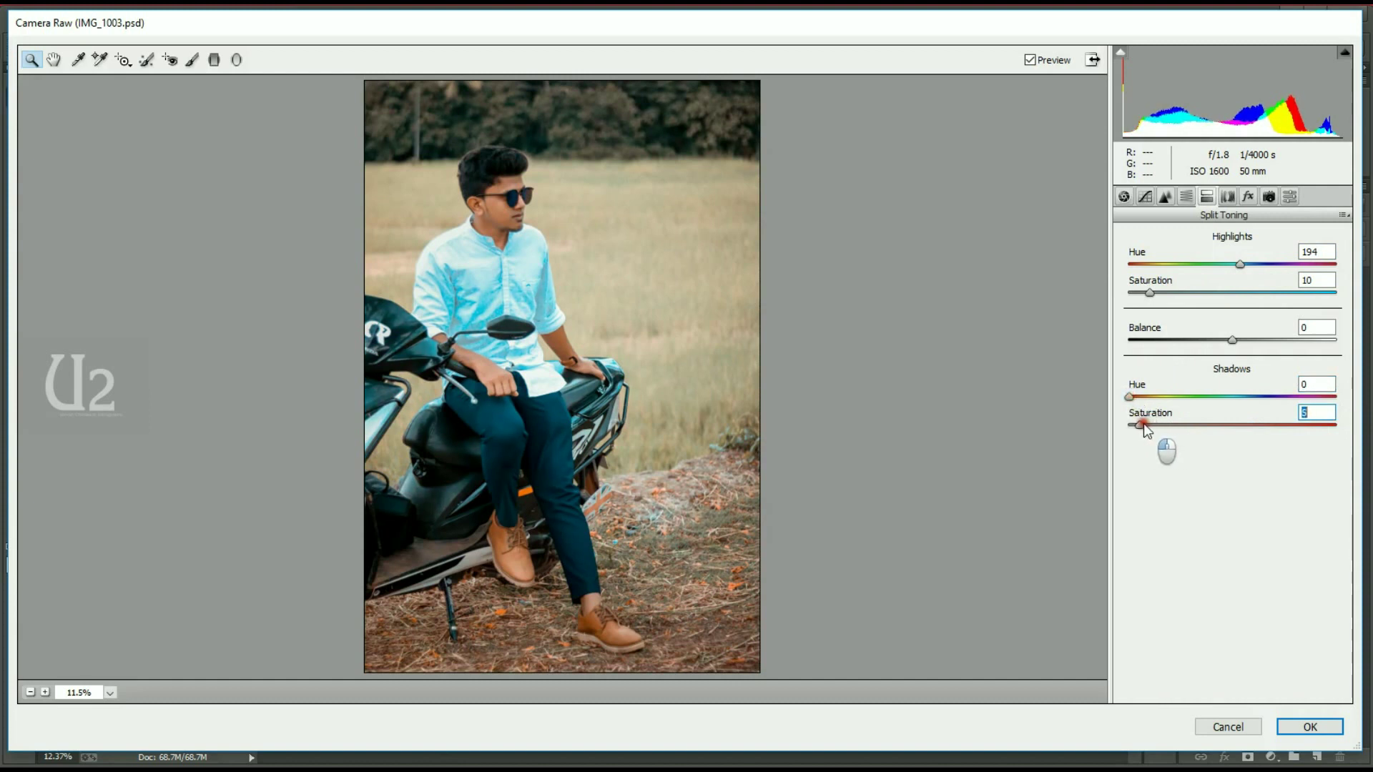
Step: Leave Basic Tint at 0 and apply the Camera Raw grade
{"action": "left_click", "coordinate": [1124, 196]}
{"action": "left_click_drag", "start_coordinate": [1232, 307], "coordinate": [1245, 309]}
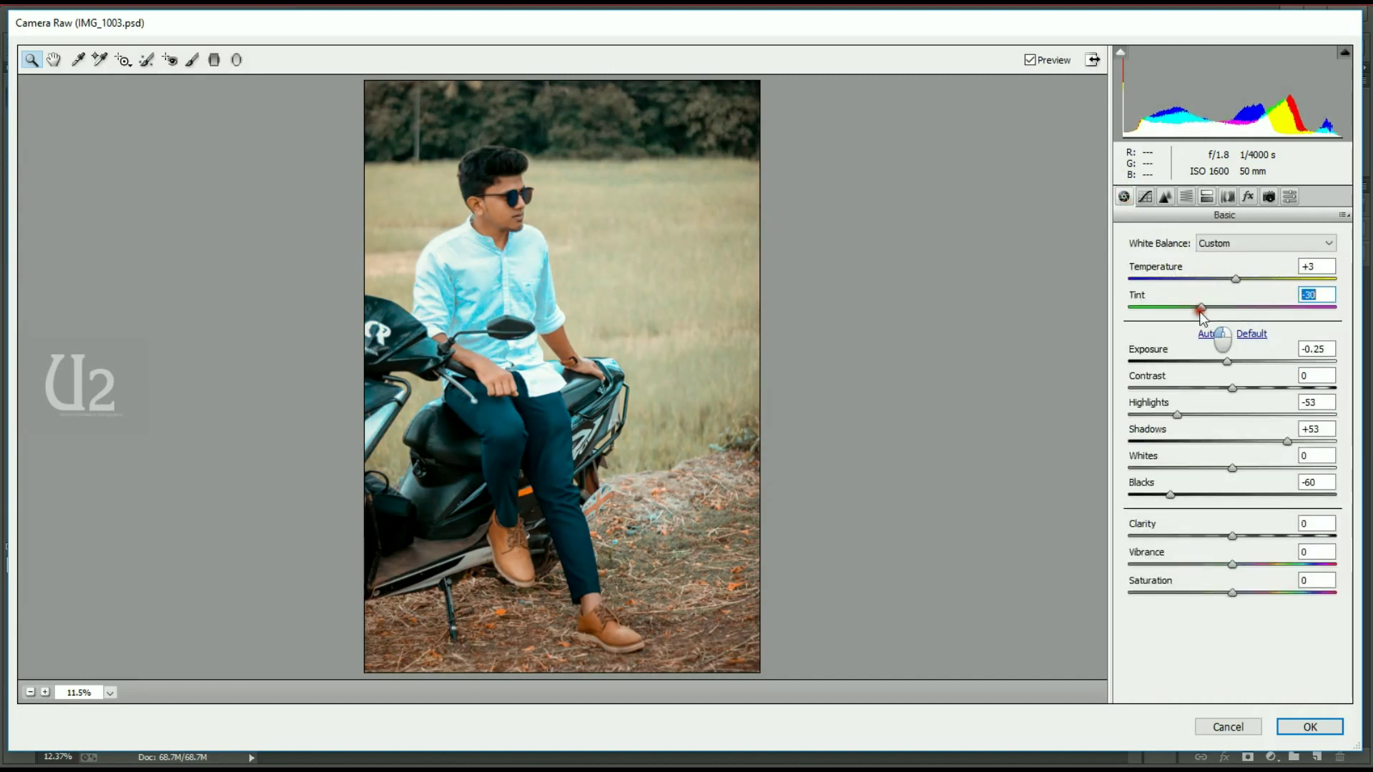
{"action": "left_click_drag", "start_coordinate": [1245, 308], "coordinate": [1229, 308]}
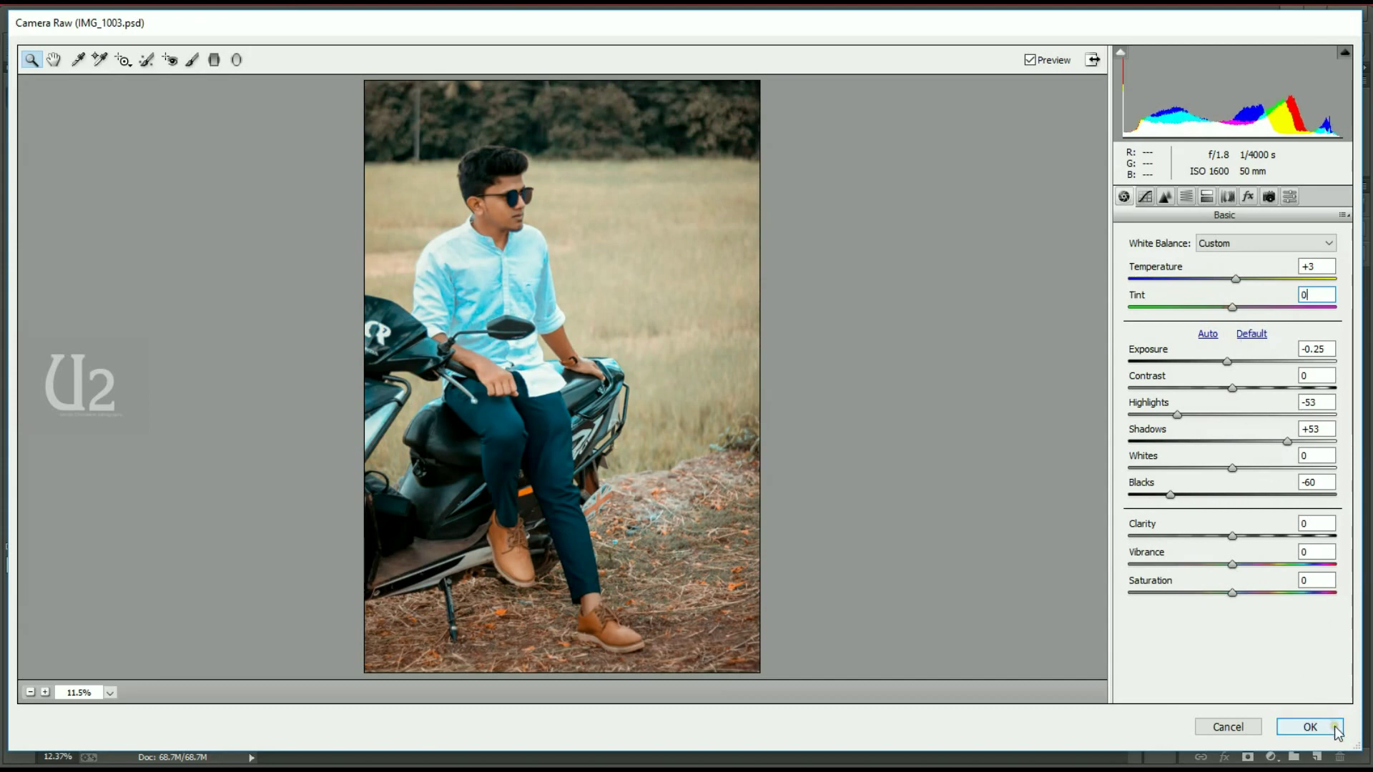
{"action": "left_click", "coordinate": [1310, 727]}
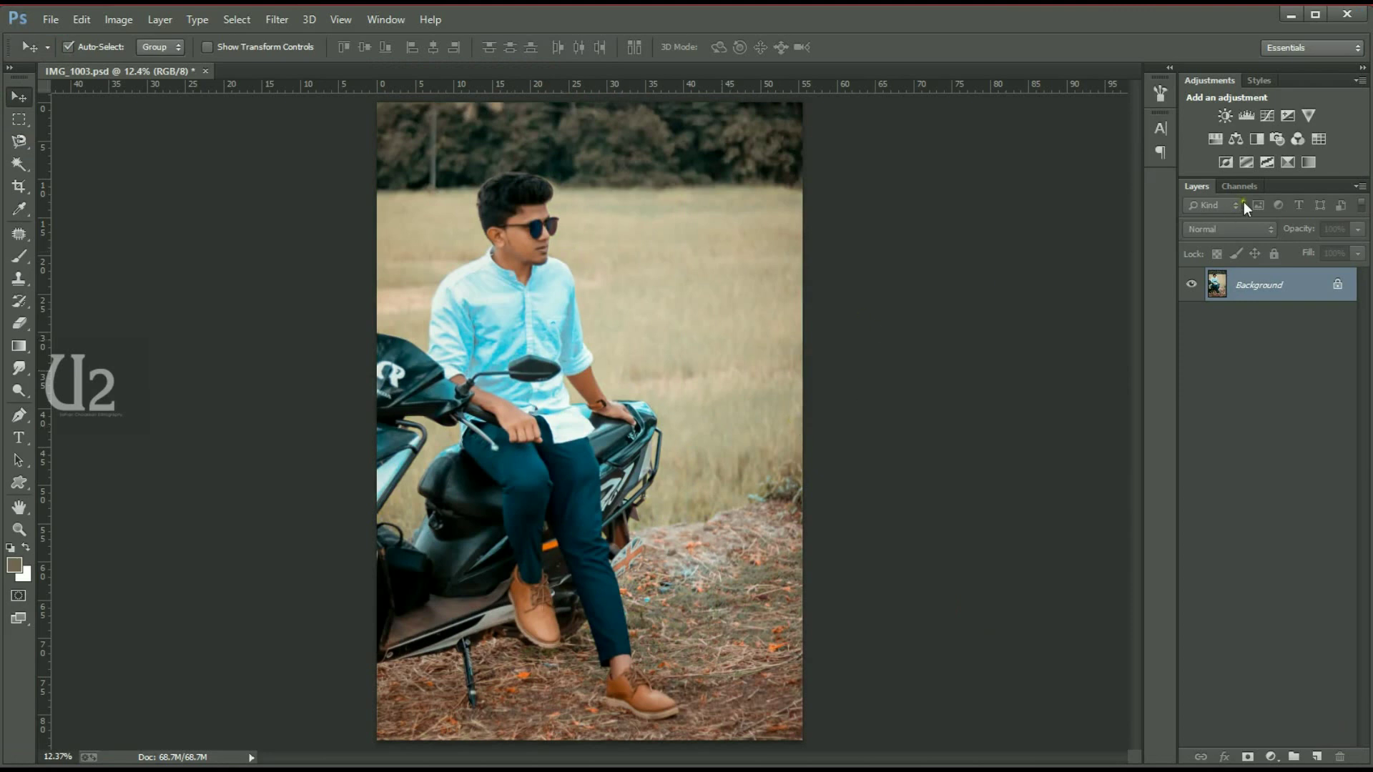
Step: Add a Color Lookup layer using 'Kodak 5218 Kodak 2395 (by Adobe).cube' at 45% opacity
{"action": "left_click", "coordinate": [1318, 138]}
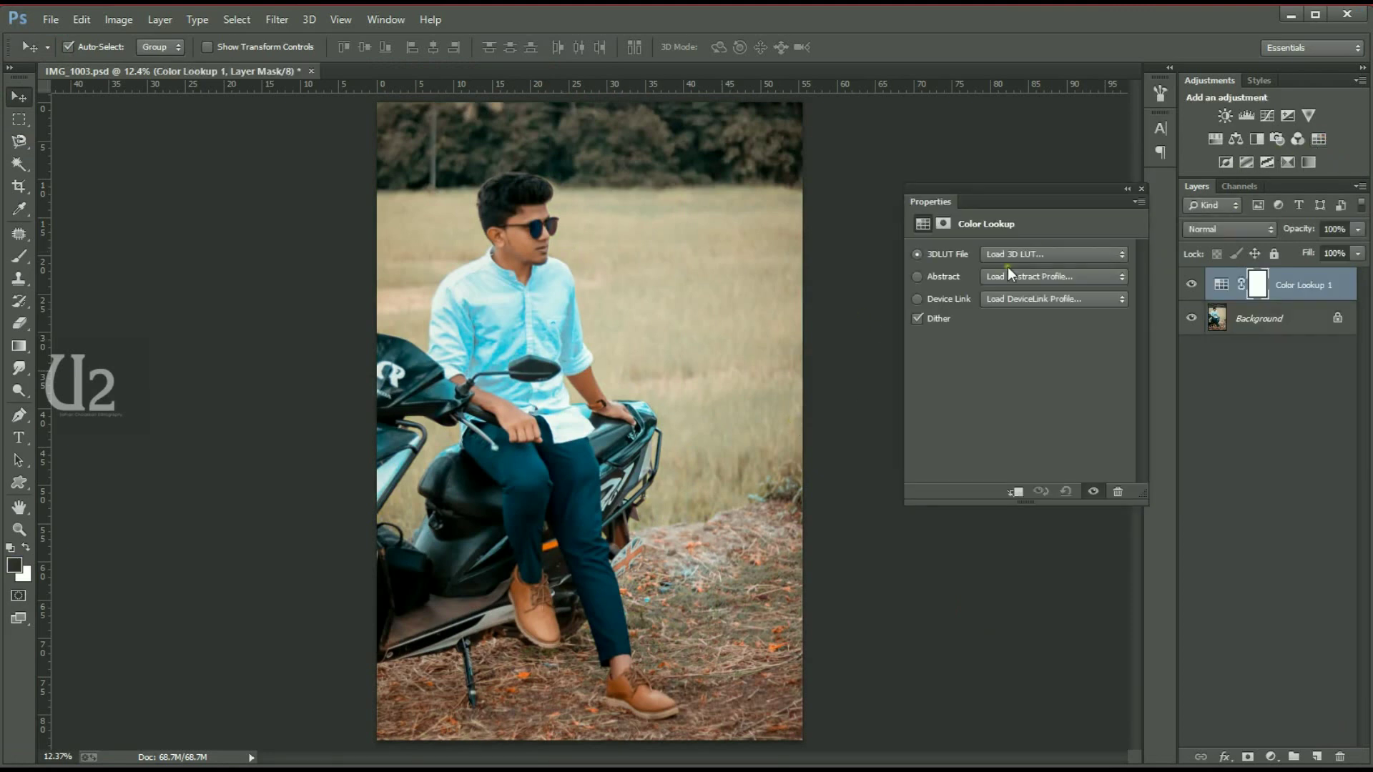
{"action": "left_click", "coordinate": [1023, 254]}
{"action": "scroll", "coordinate": [1041, 327], "scroll_direction": "down", "scroll_amount": 1}
{"action": "scroll", "coordinate": [1056, 343], "scroll_direction": "down", "scroll_amount": 1}
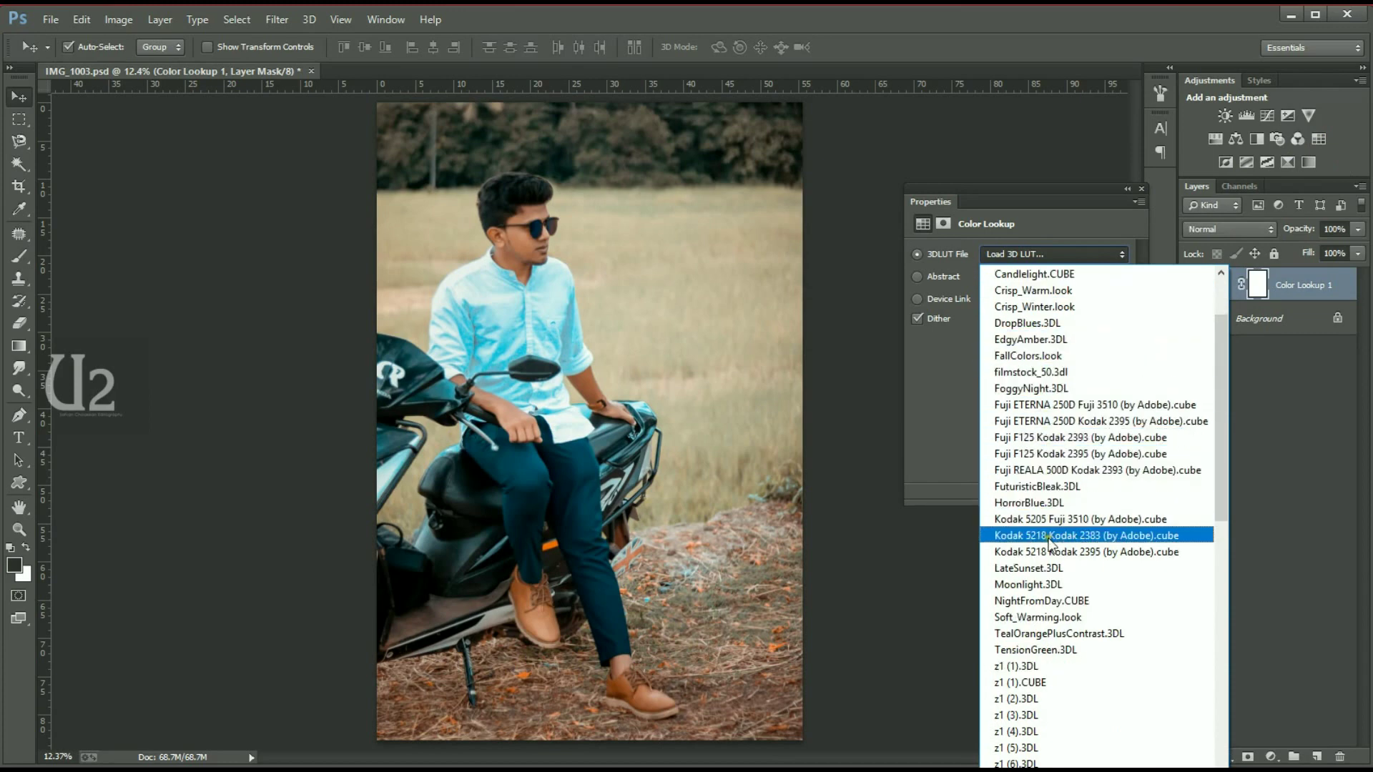
{"action": "left_click", "coordinate": [1070, 555]}
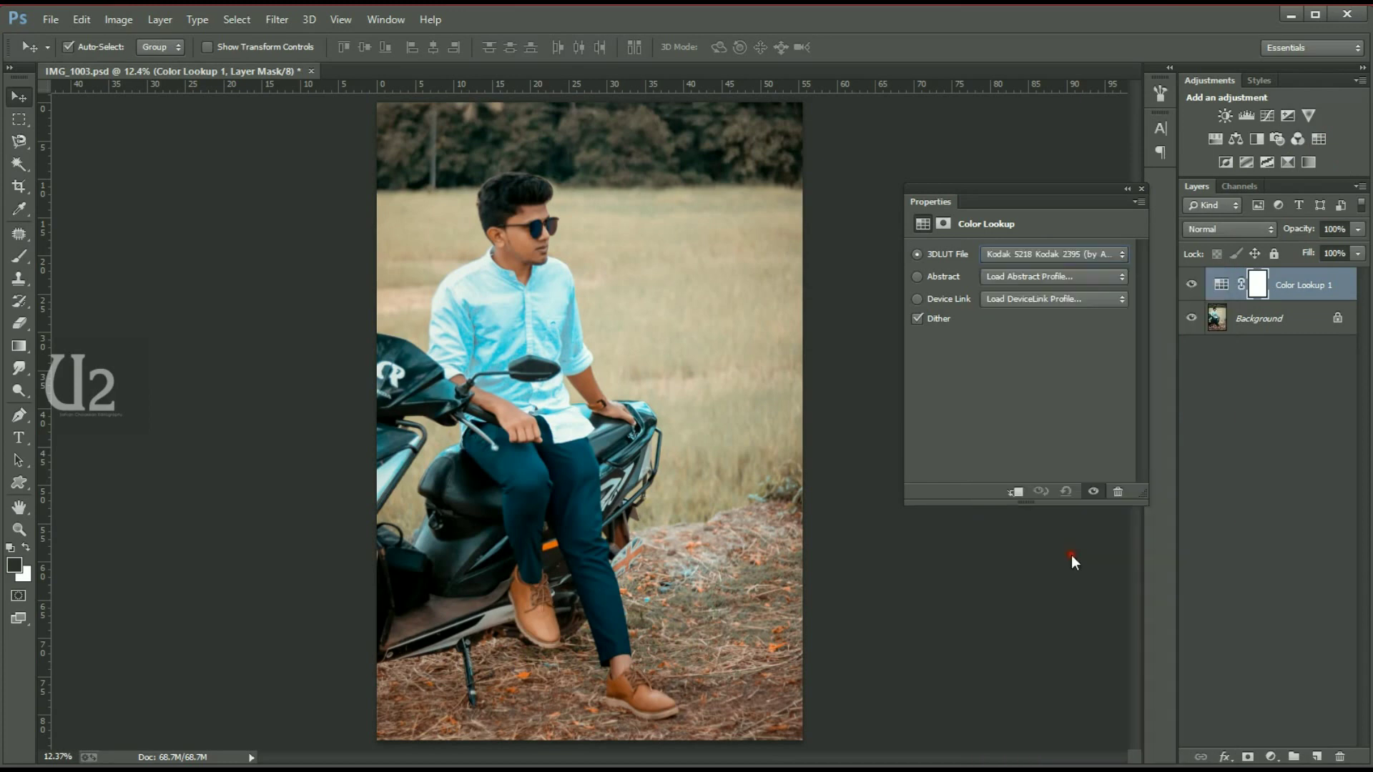
{"action": "left_click", "coordinate": [1139, 190]}
{"action": "left_click", "coordinate": [1356, 229]}
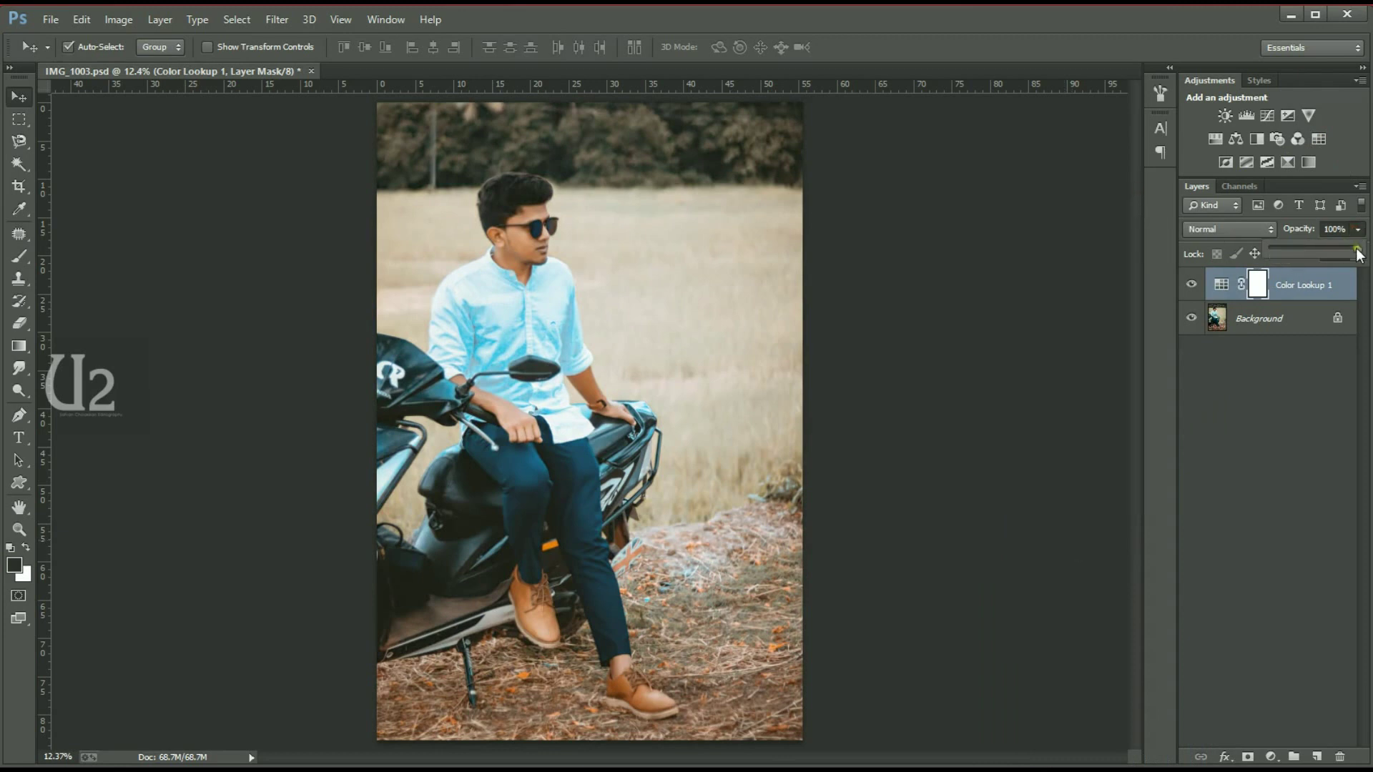
{"action": "left_click_drag", "start_coordinate": [1311, 251], "coordinate": [1298, 251]}
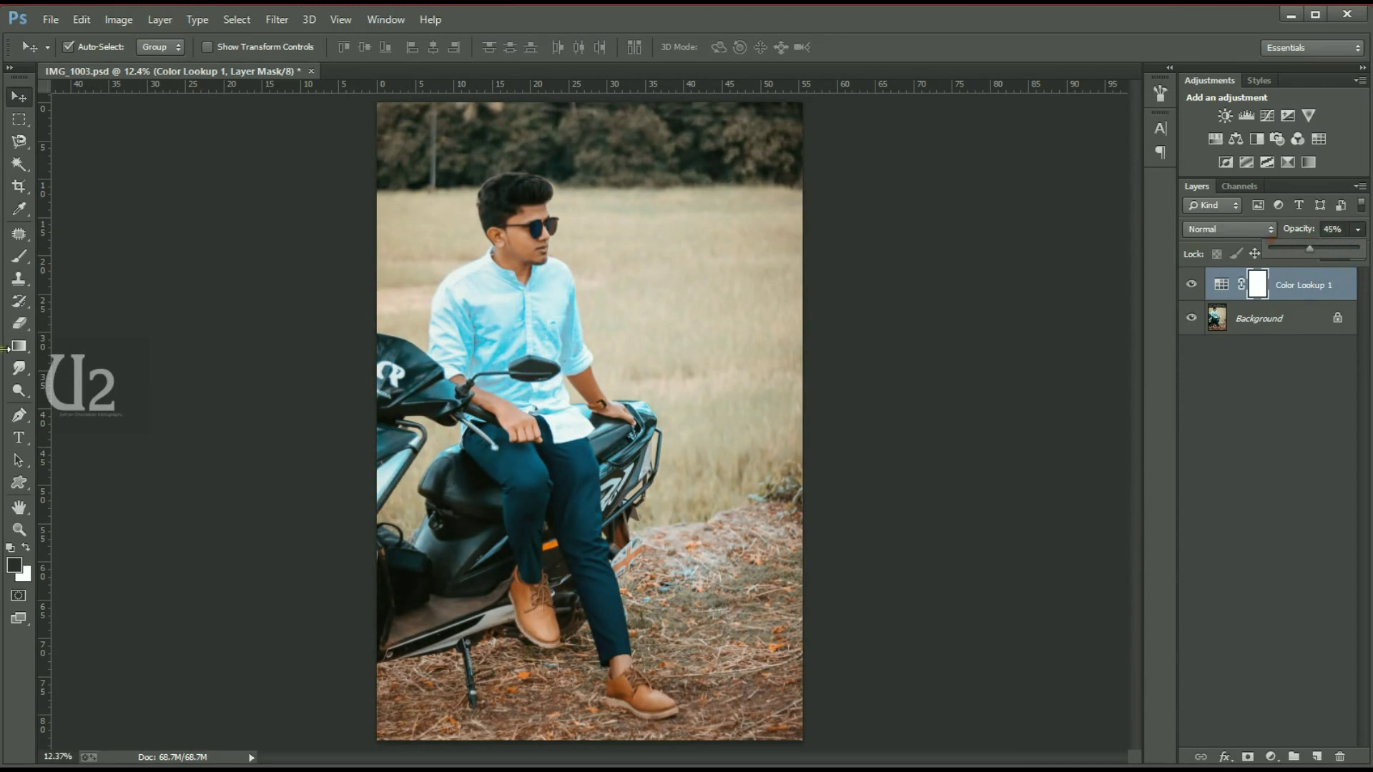
Step: Paint black on the Color Lookup mask over the man's shirt, then select the Background layer
{"action": "left_click", "coordinate": [20, 256]}
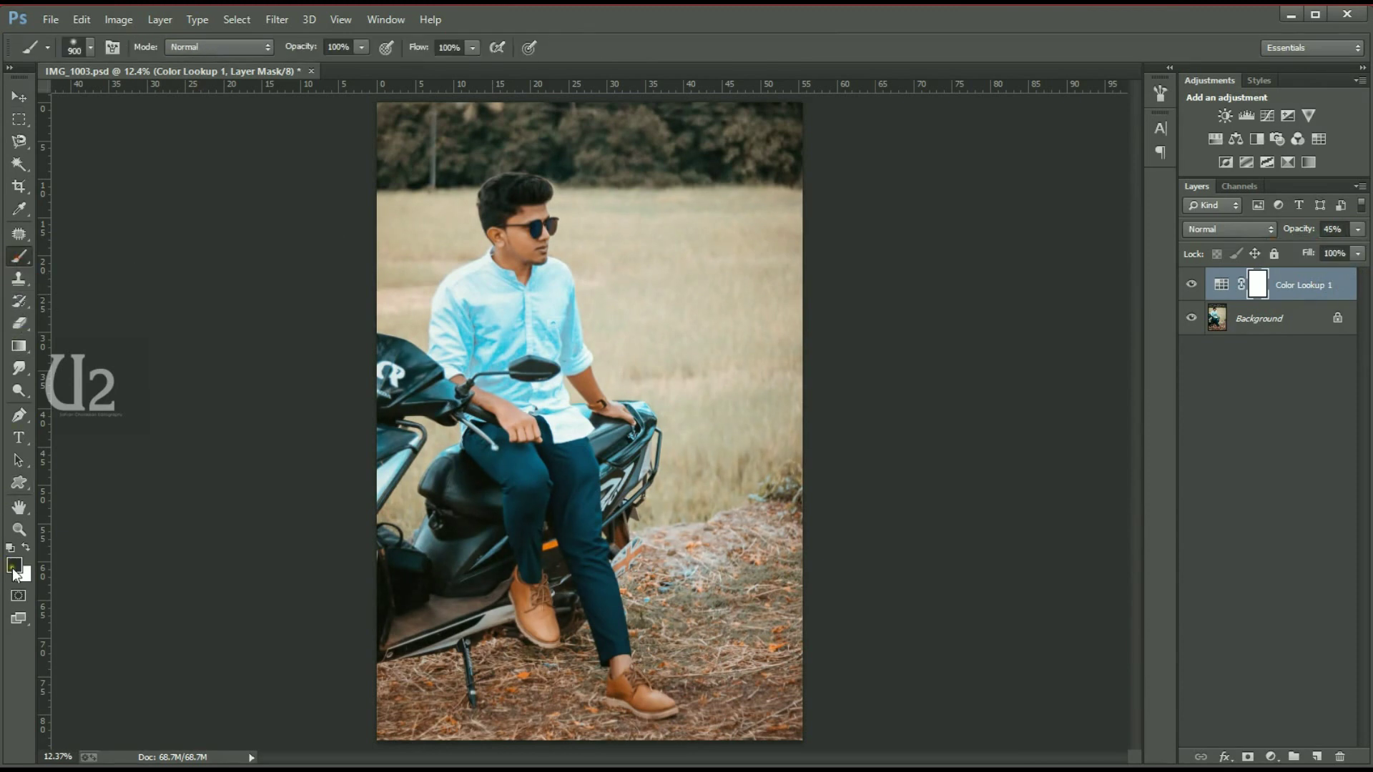
{"action": "mouse_move", "coordinate": [517, 246]}
{"action": "left_mouse_down"}
{"action": "mouse_move", "coordinate": [502, 308]}
{"action": "mouse_move", "coordinate": [522, 254]}
{"action": "left_mouse_up"}
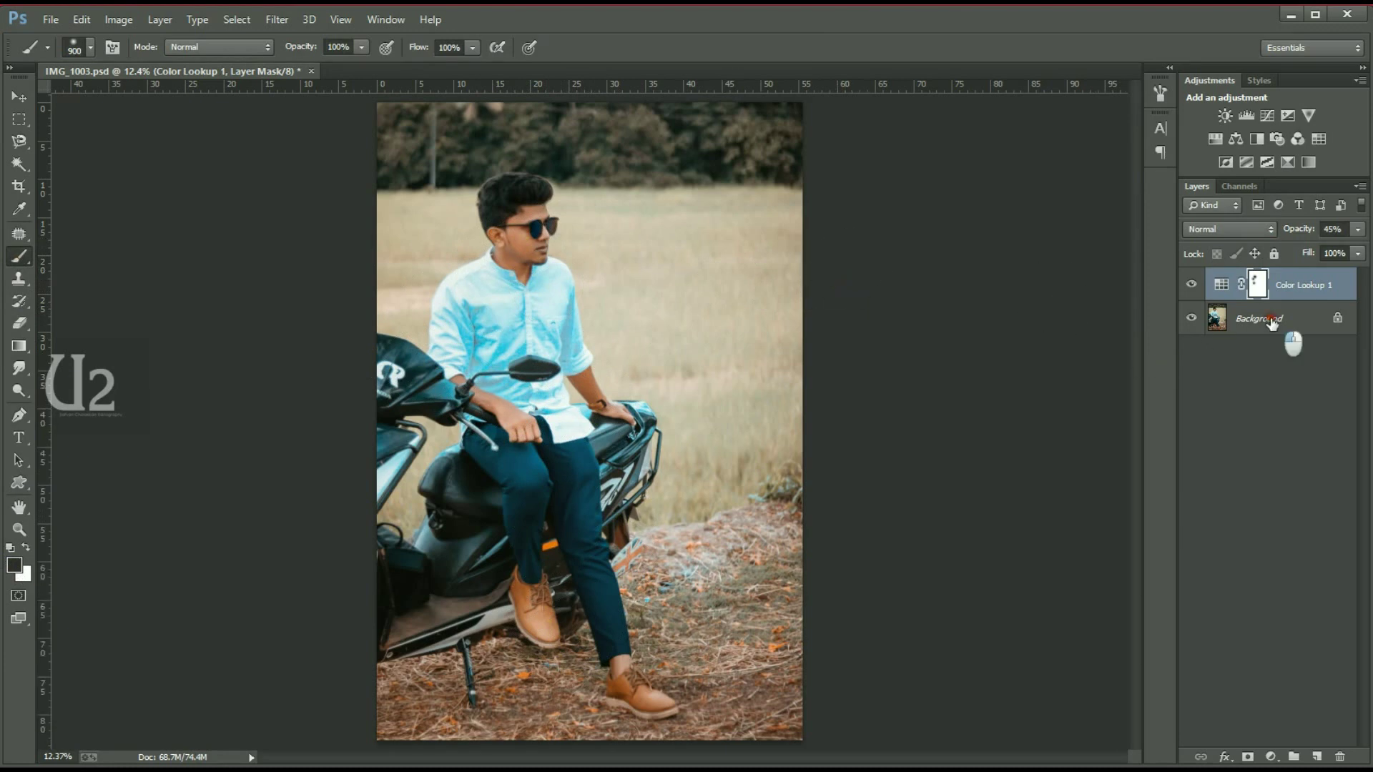
{"action": "left_click", "coordinate": [1258, 318]}
{"action": "left_click", "coordinate": [276, 19]}
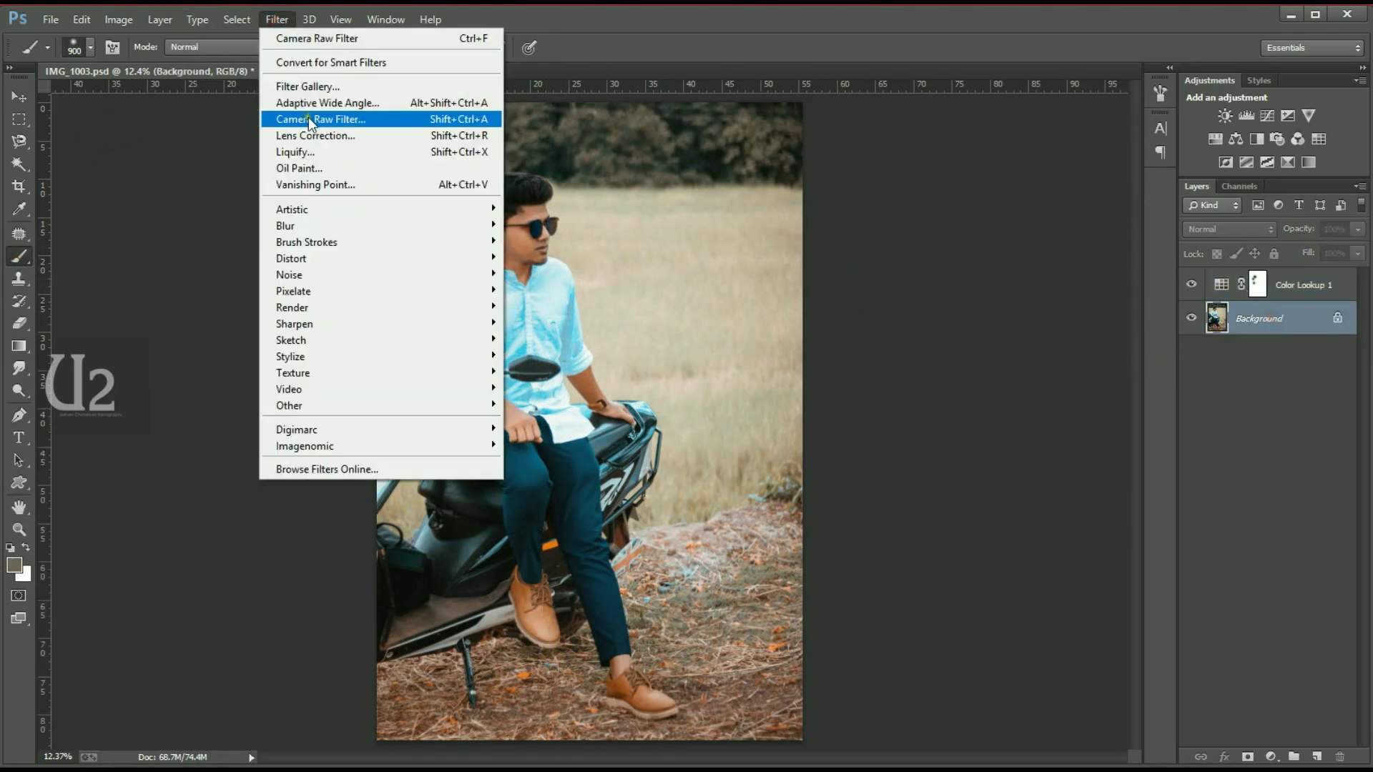
Step: Apply a Camera Raw vignette to Background: Amount -21, Midpoint 24, Roundness +46, Feather 100
{"action": "left_click", "coordinate": [307, 119]}
{"action": "left_click", "coordinate": [1247, 206]}
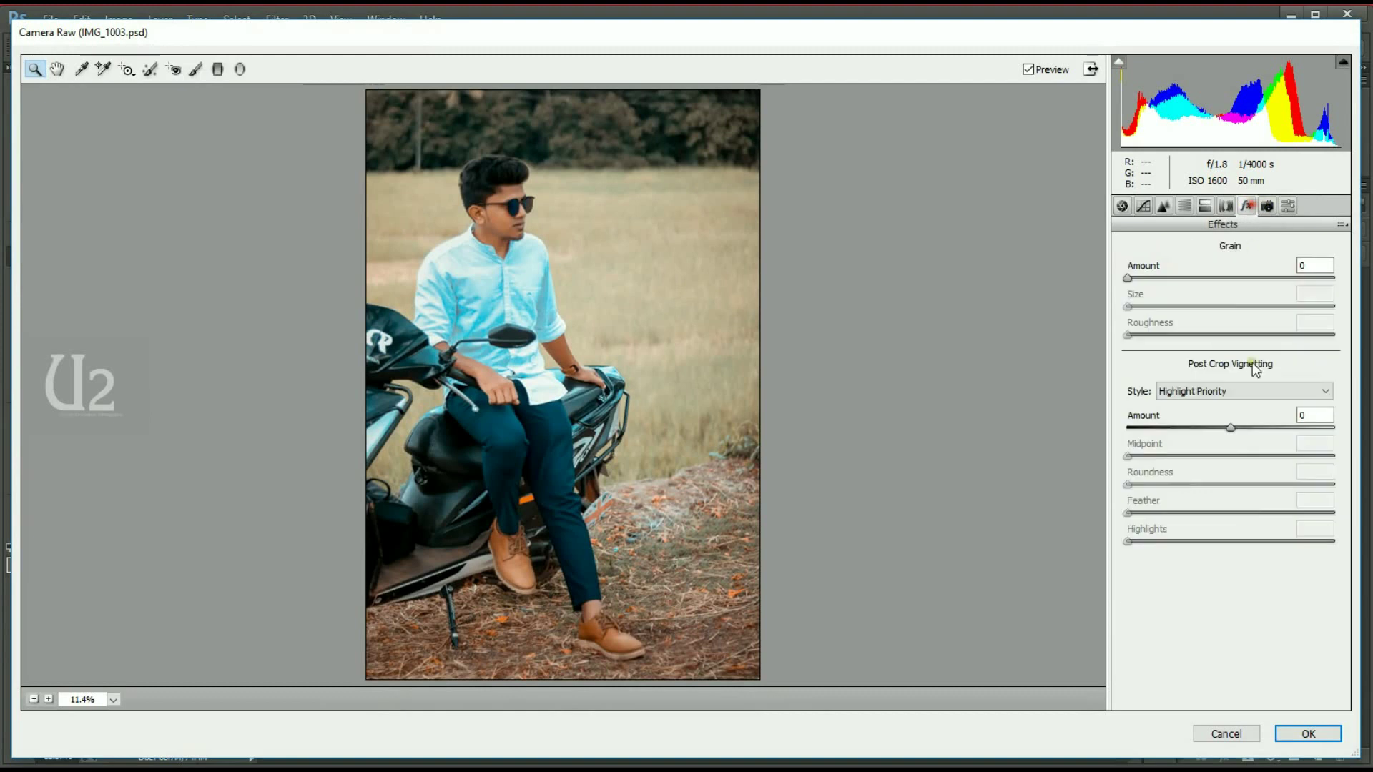
{"action": "left_click_drag", "start_coordinate": [1230, 427], "coordinate": [1199, 427]}
{"action": "left_click_drag", "start_coordinate": [1230, 513], "coordinate": [1334, 512]}
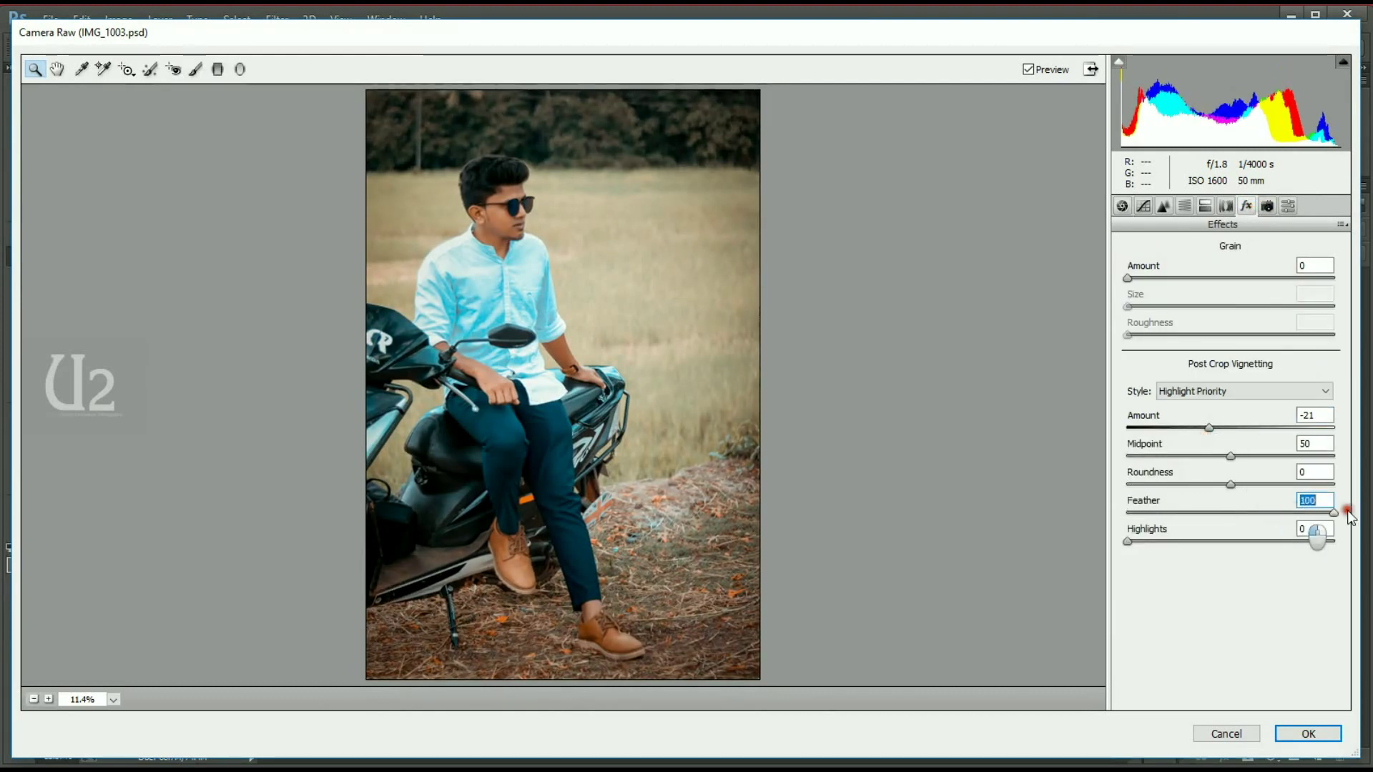
{"action": "mouse_move", "coordinate": [1230, 484]}
{"action": "left_mouse_down"}
{"action": "mouse_move", "coordinate": [1278, 484]}
{"action": "mouse_move", "coordinate": [1179, 455]}
{"action": "left_mouse_up"}
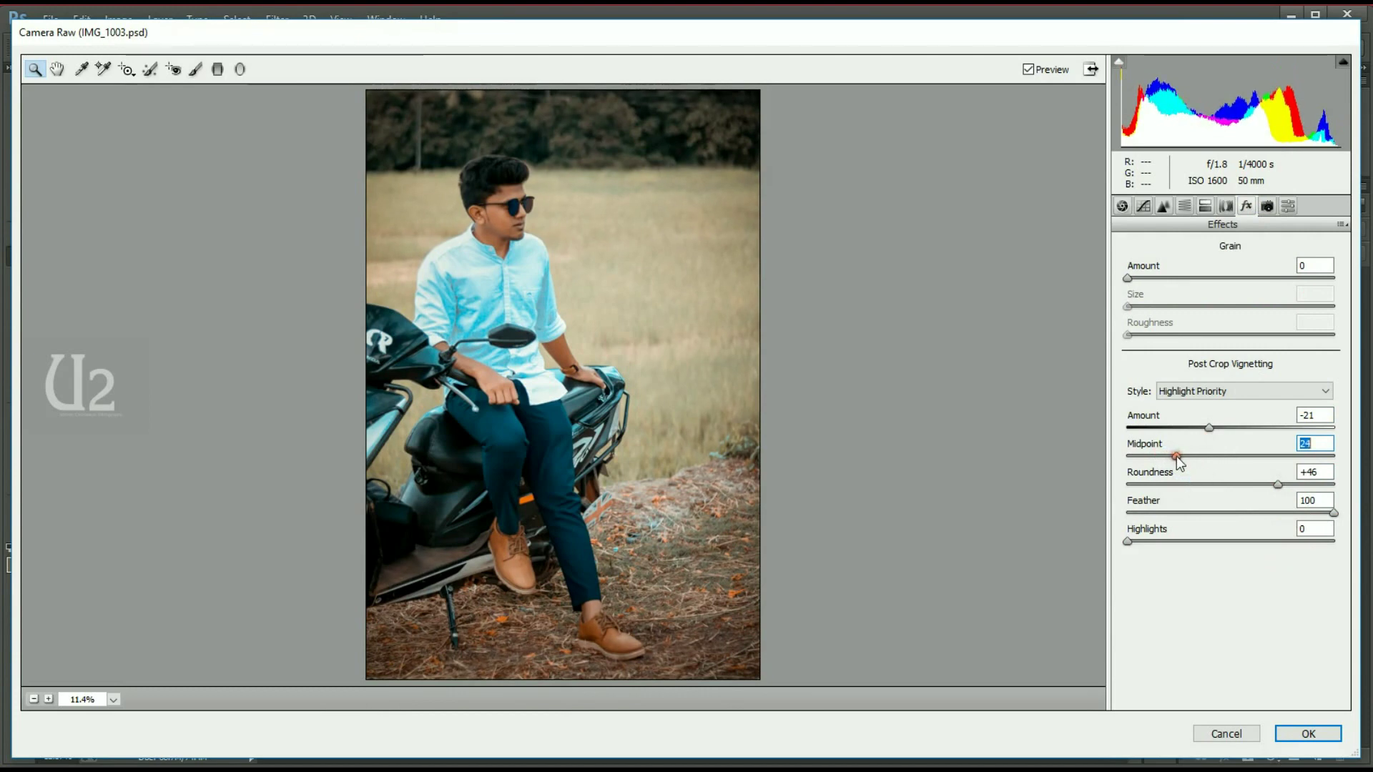
{"action": "left_click", "coordinate": [1308, 733]}
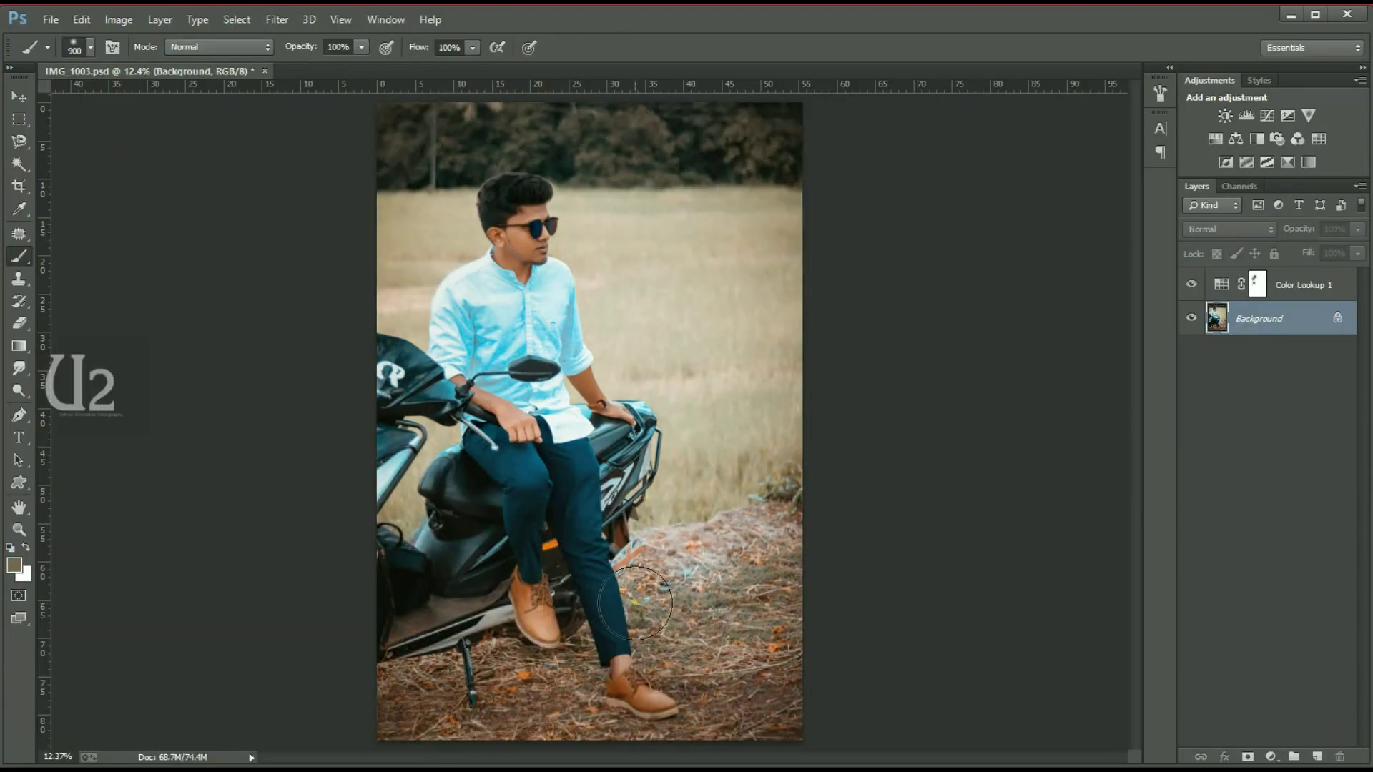
{"action": "key", "text": "v"}
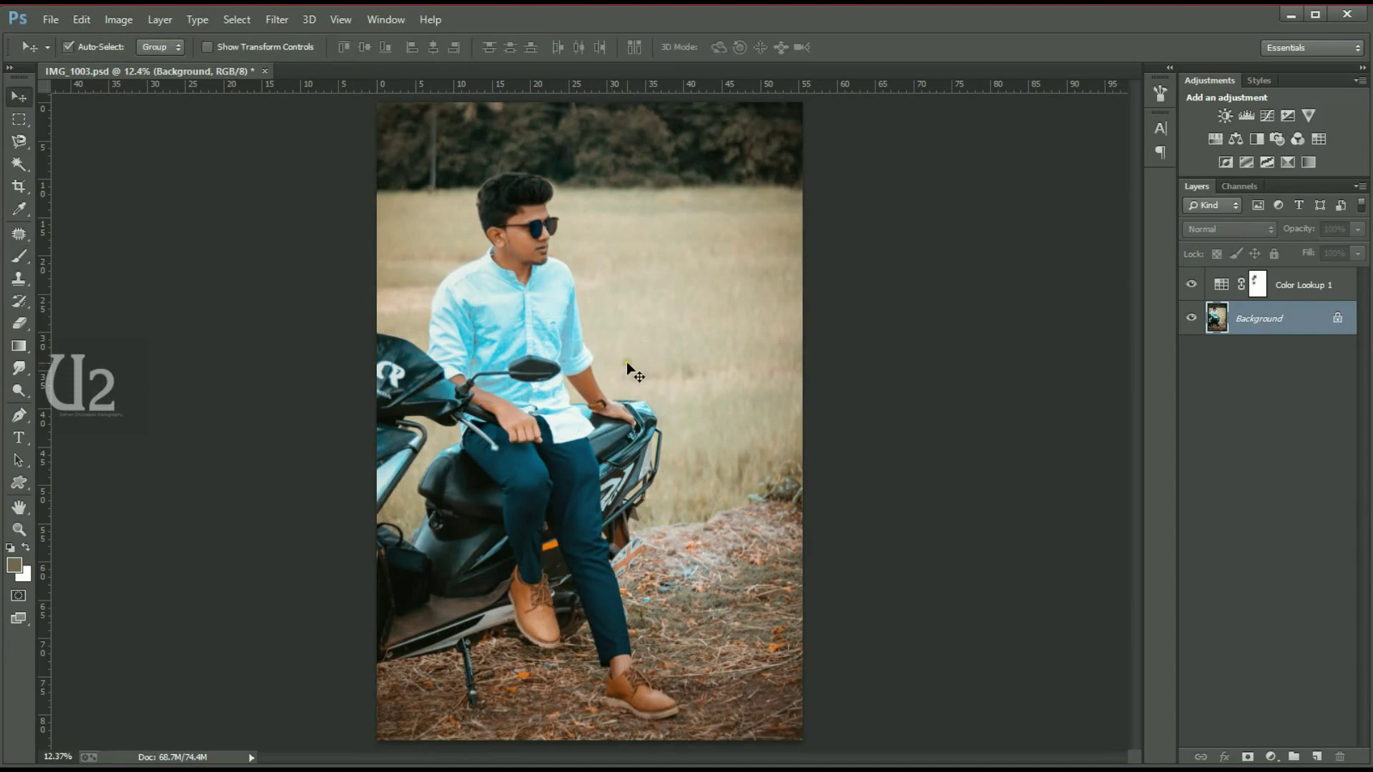